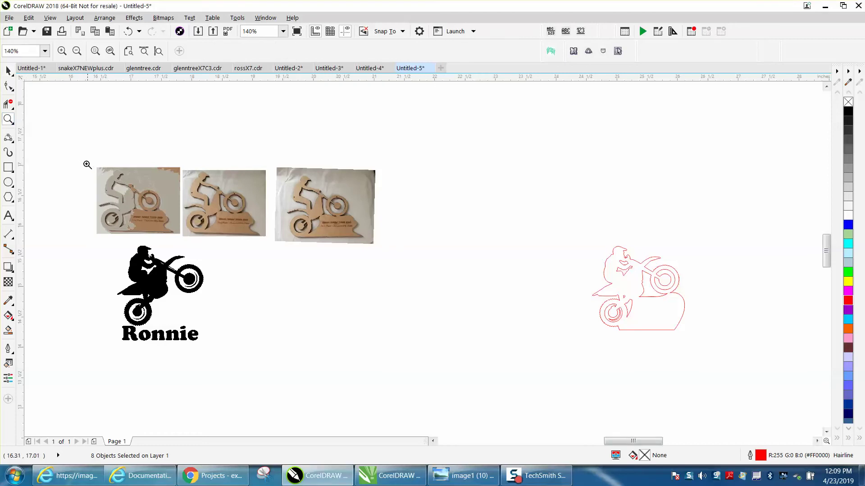
Zoom in on the bike artwork, then bring up the browser showing the Ronnie dirt-bike image.
{"action": "left_click_drag", "start_coordinate": [84, 167], "coordinate": [430, 356]}
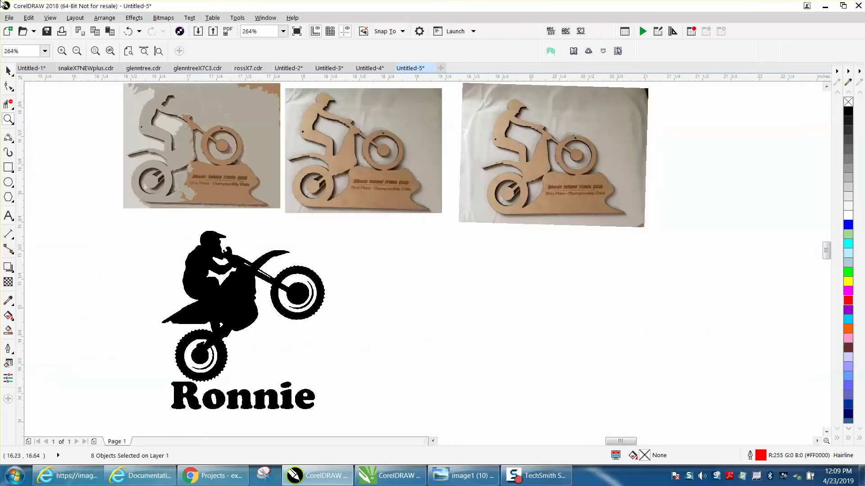
{"action": "left_click", "coordinate": [7, 70]}
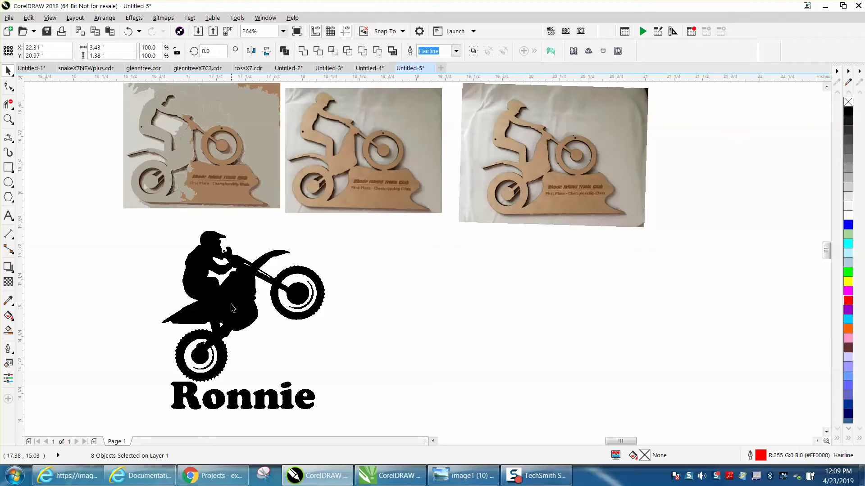
{"action": "left_click", "coordinate": [67, 476]}
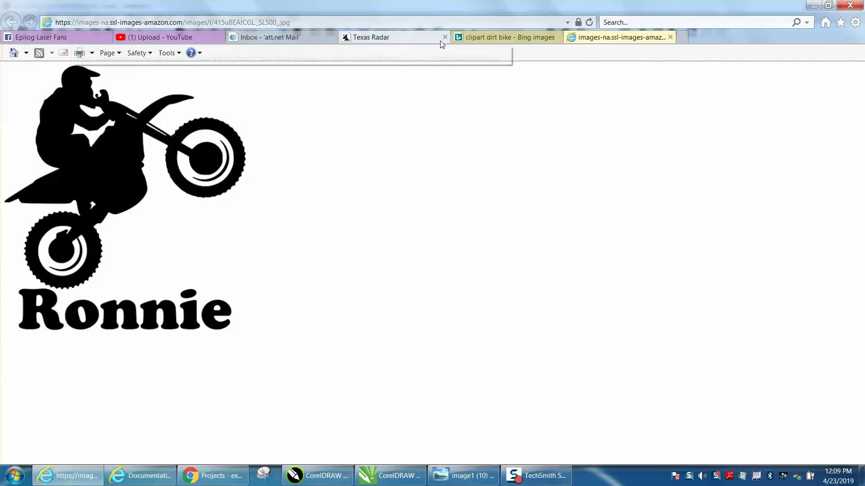
Browse the Bing 'clipart dirt bike' thumbnails, then return to the CorelDRAW drawing.
{"action": "left_click", "coordinate": [477, 40]}
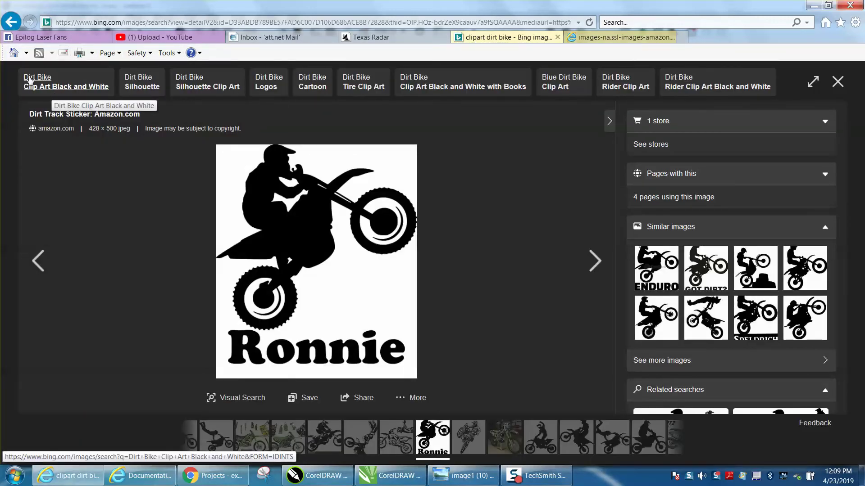
{"action": "left_click", "coordinate": [8, 25]}
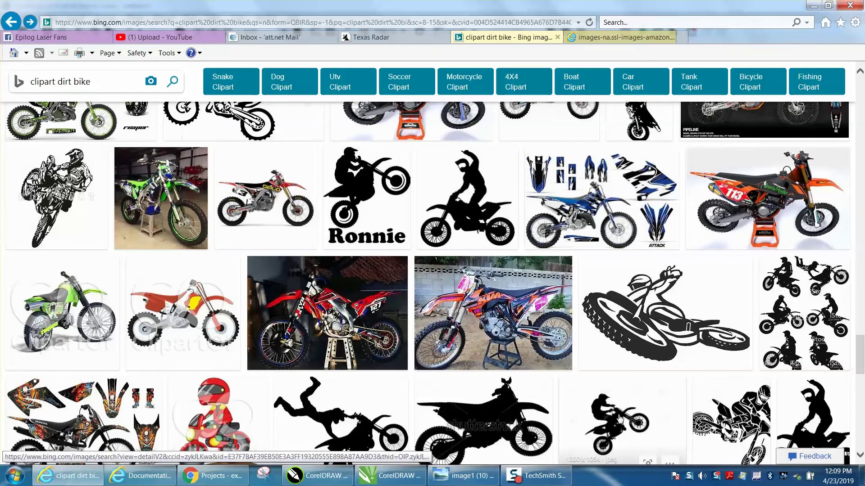
{"action": "scroll", "coordinate": [619, 418], "scroll_direction": "down", "scroll_amount": 2}
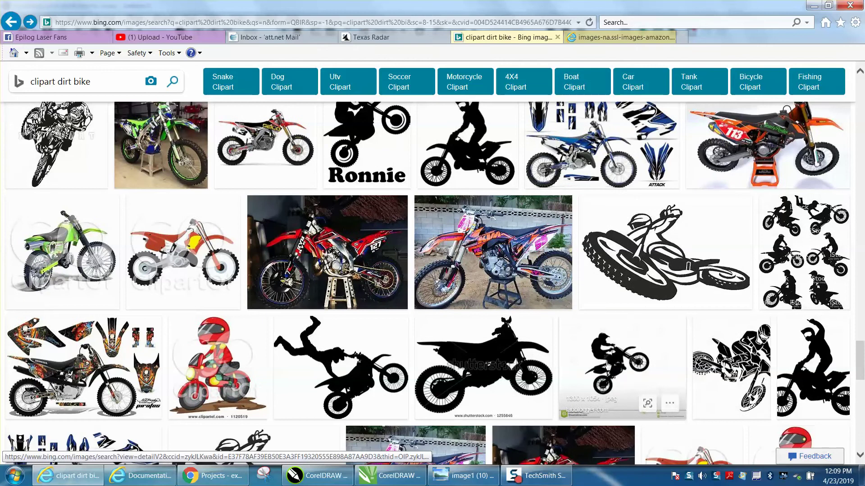
{"action": "scroll", "coordinate": [607, 366], "scroll_direction": "down", "scroll_amount": 4}
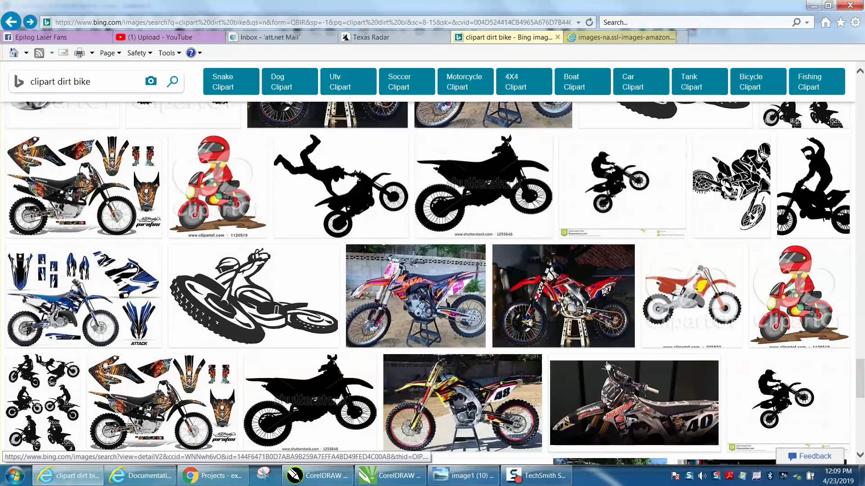
{"action": "scroll", "coordinate": [607, 366], "scroll_direction": "down", "scroll_amount": 1}
{"action": "scroll", "coordinate": [607, 366], "scroll_direction": "up", "scroll_amount": 10}
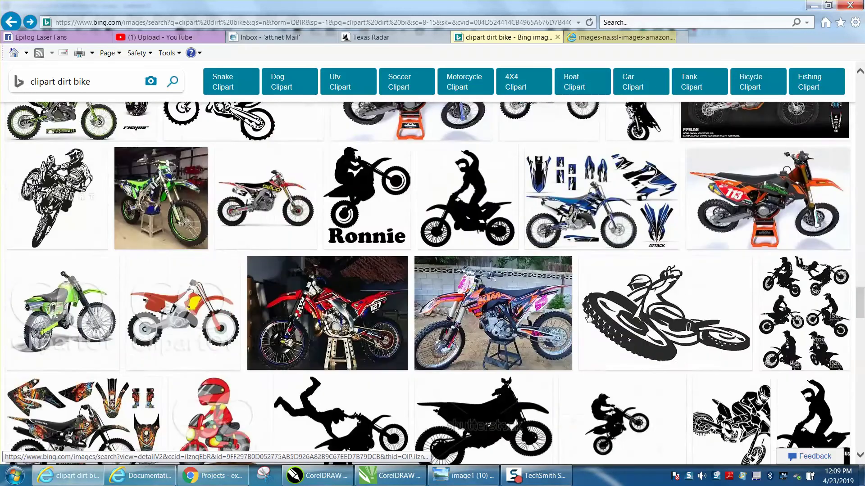
{"action": "scroll", "coordinate": [587, 317], "scroll_direction": "up", "scroll_amount": 5}
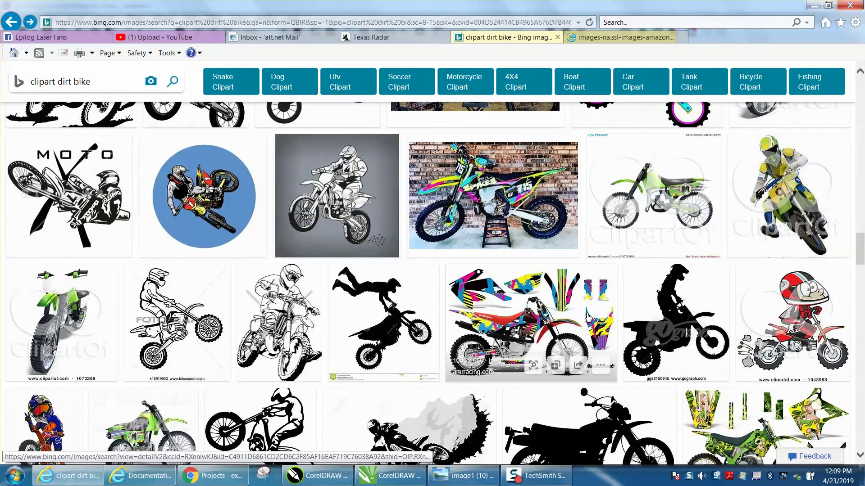
{"action": "scroll", "coordinate": [586, 314], "scroll_direction": "up", "scroll_amount": 5}
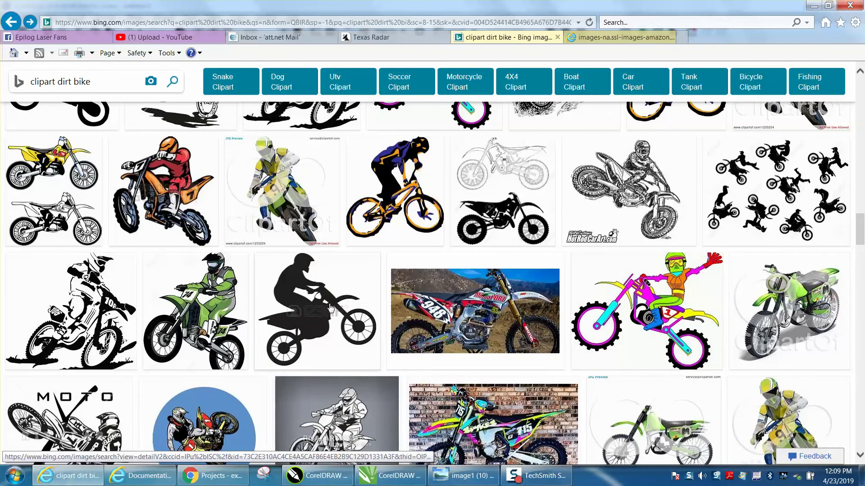
{"action": "mouse_move", "coordinate": [312, 310]}
{"action": "scroll", "coordinate": [311, 310], "scroll_direction": "up", "scroll_amount": 3}
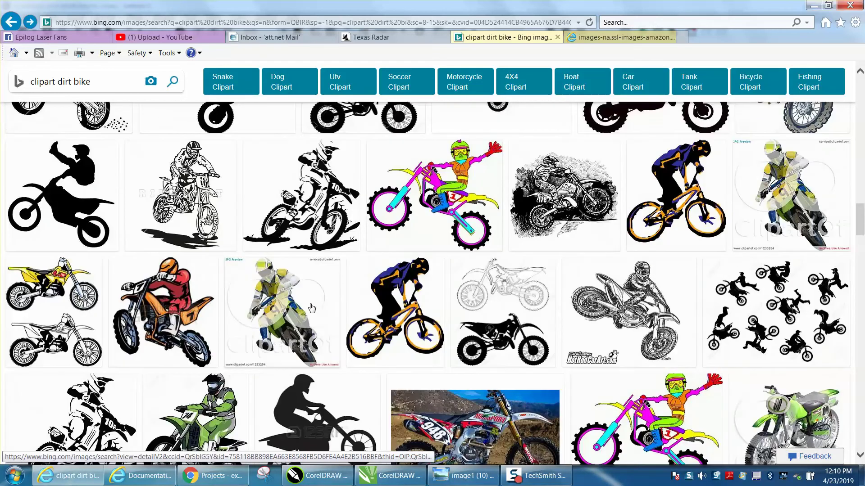
{"action": "scroll", "coordinate": [312, 310], "scroll_direction": "up", "scroll_amount": 5}
{"action": "mouse_move", "coordinate": [411, 272]}
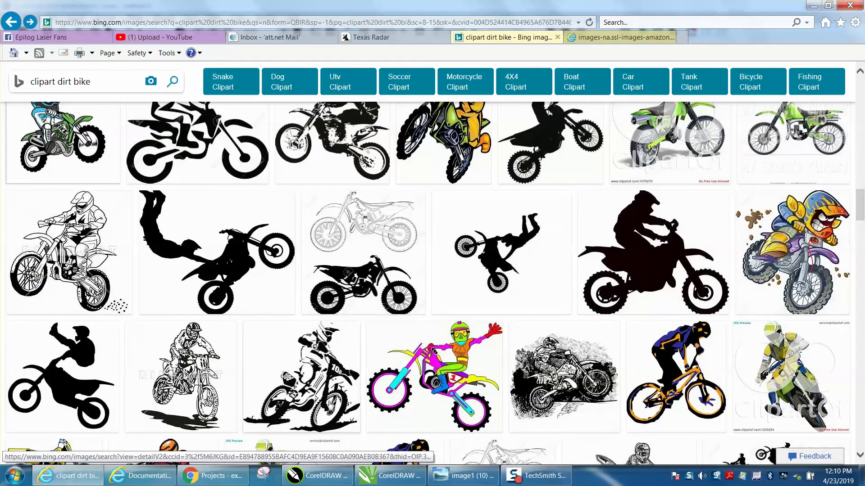
{"action": "left_click", "coordinate": [317, 476]}
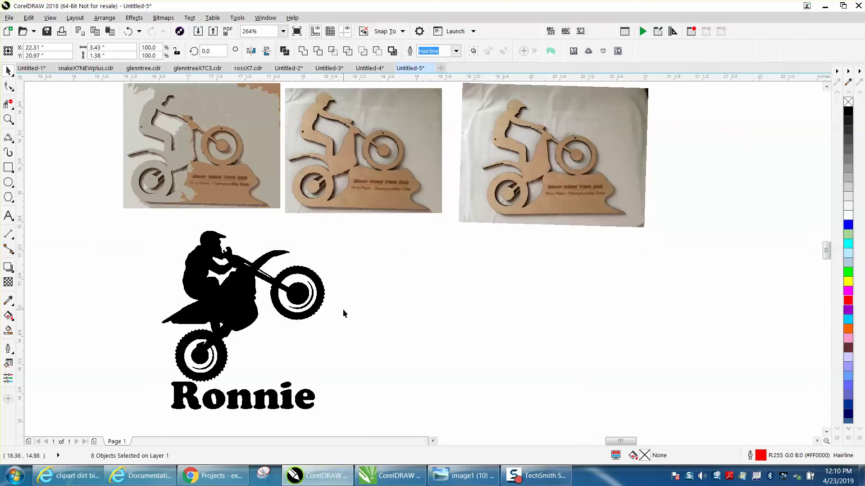
Convert the Ronnie bike bitmap to a 600 dpi 1-bit black-and-white bitmap.
{"action": "left_click", "coordinate": [250, 309]}
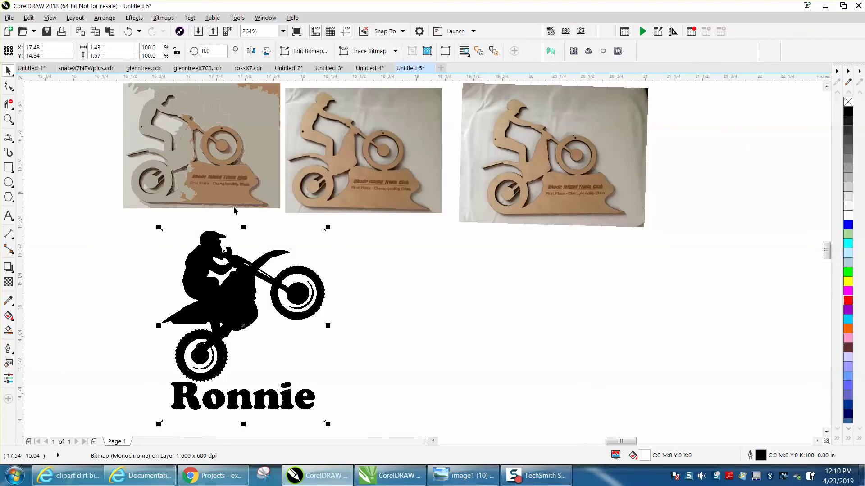
{"action": "left_click", "coordinate": [158, 19]}
{"action": "mouse_move", "coordinate": [189, 18]}
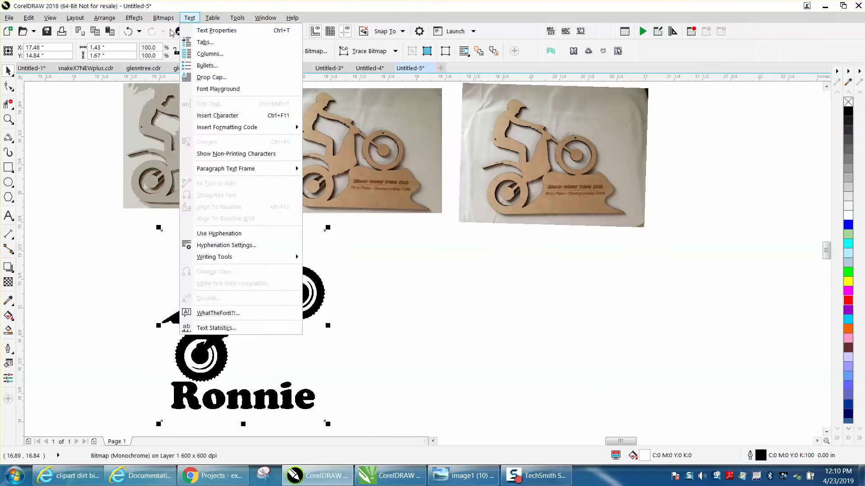
{"action": "mouse_move", "coordinate": [163, 21]}
{"action": "left_click", "coordinate": [168, 108]}
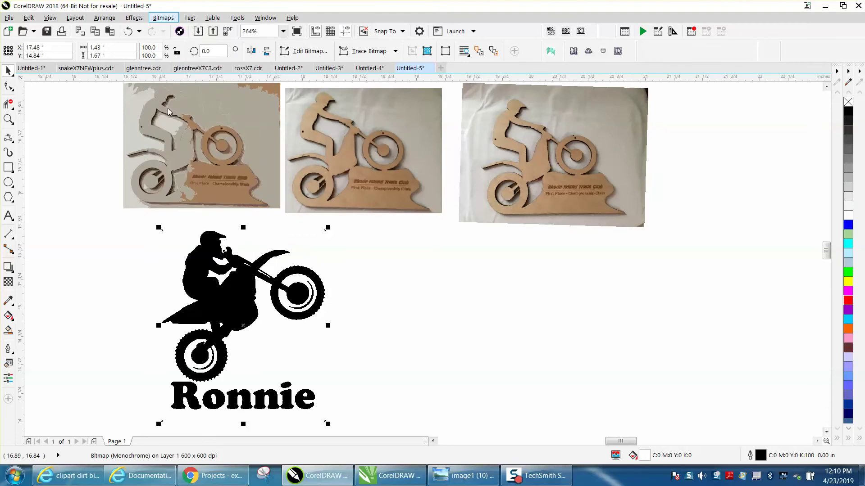
{"action": "left_click", "coordinate": [396, 299]}
{"action": "left_click", "coordinate": [164, 19]}
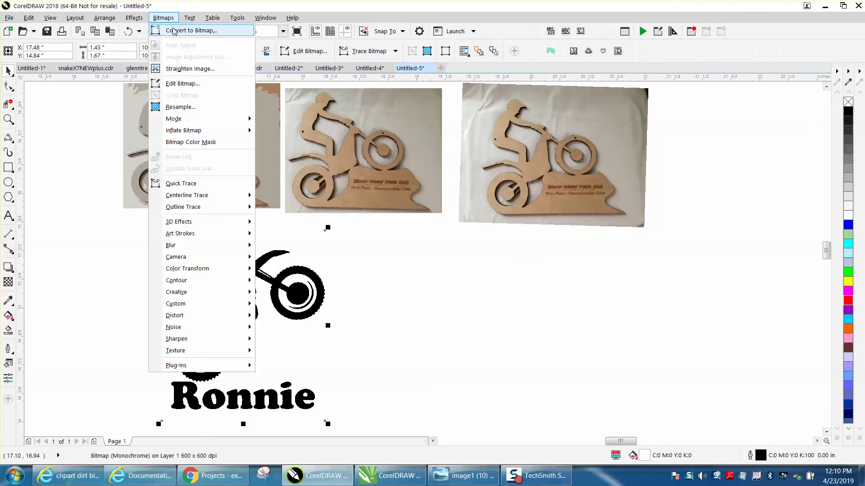
{"action": "left_click", "coordinate": [175, 32]}
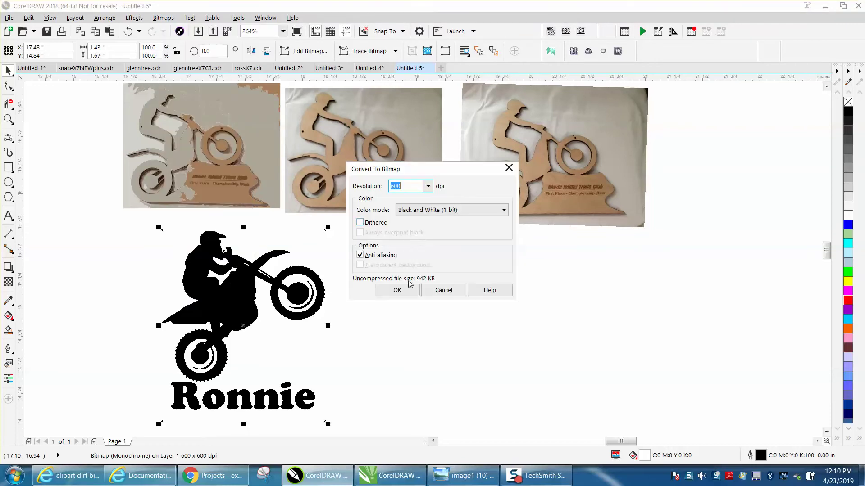
{"action": "left_click", "coordinate": [397, 291]}
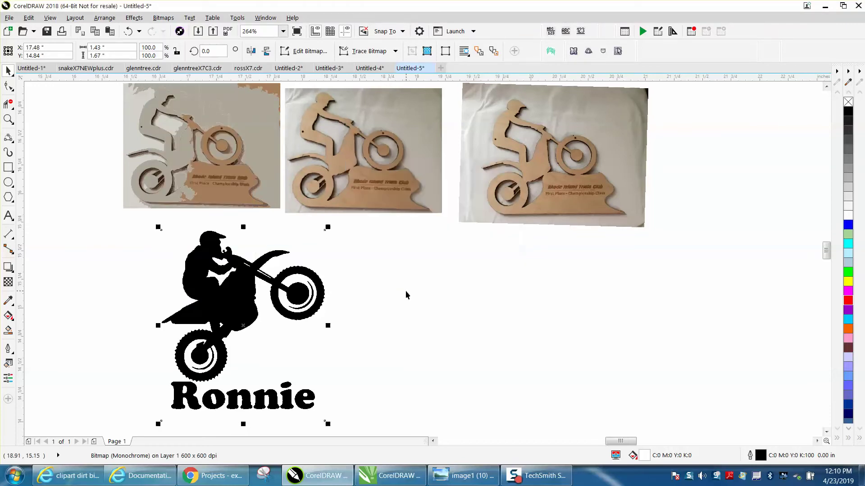
Outline-trace the bitmap as Clipart in PowerTRACE, creating a 23-object vector copy.
{"action": "left_click", "coordinate": [163, 18]}
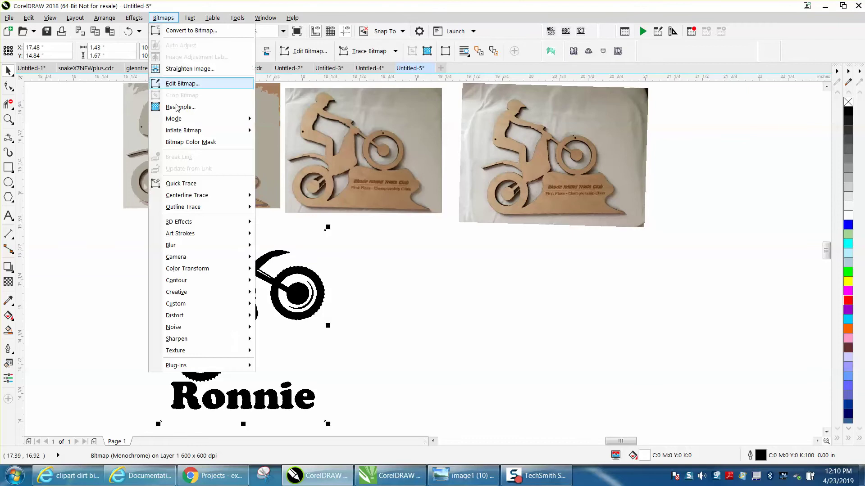
{"action": "mouse_move", "coordinate": [200, 208]}
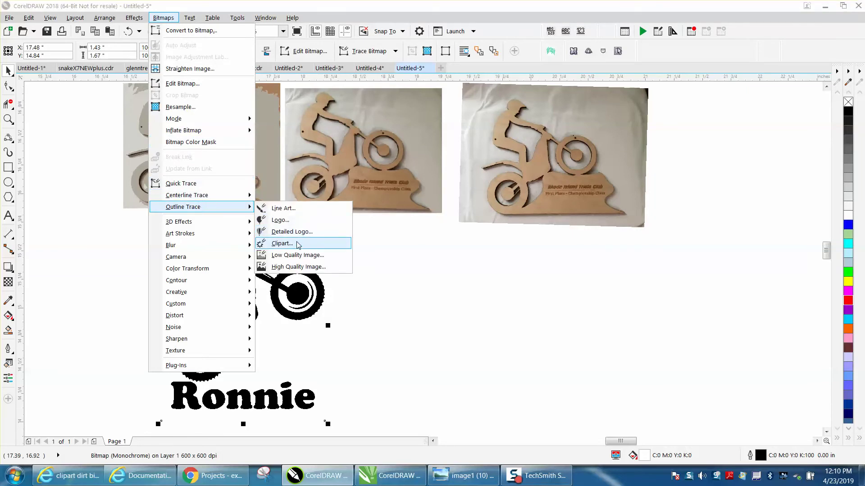
{"action": "left_click", "coordinate": [298, 244]}
{"action": "left_click", "coordinate": [229, 201]}
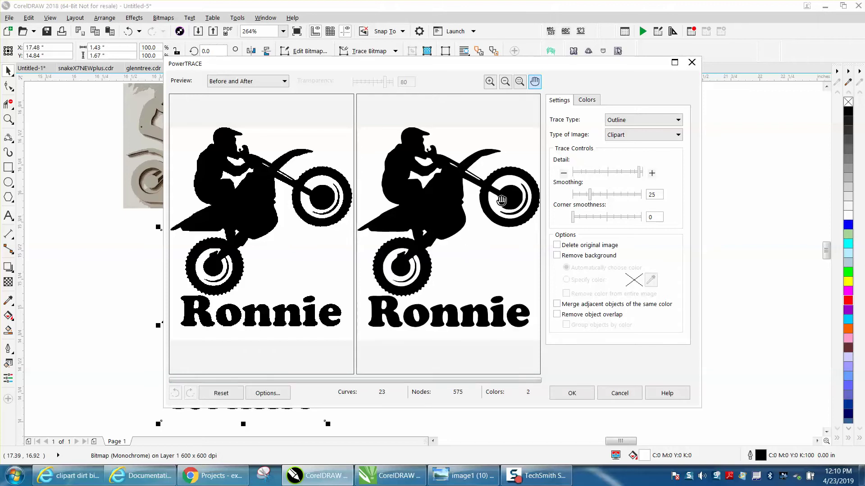
{"action": "left_click", "coordinate": [570, 393]}
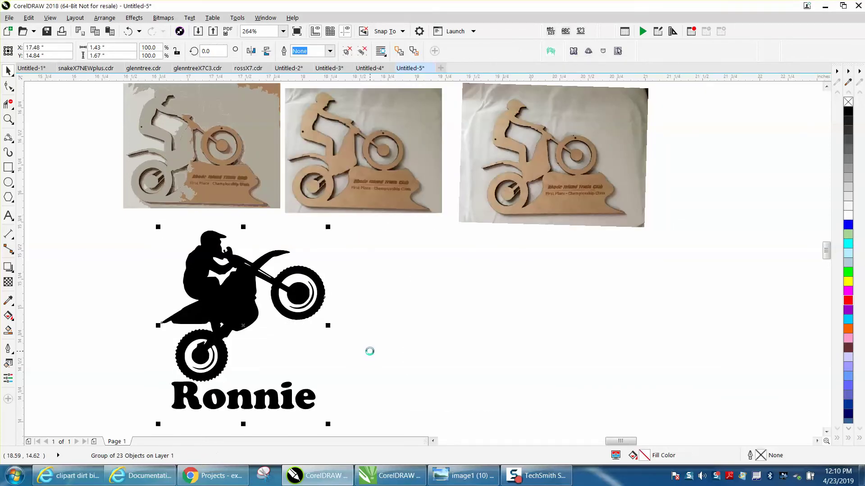
{"action": "left_click", "coordinate": [289, 284]}
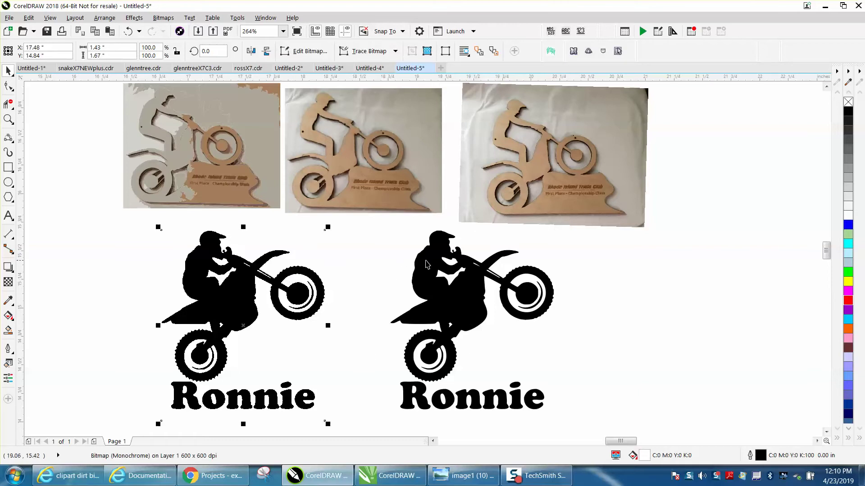
Ungroup the traced right bike-and-Ronnie copy into separate objects.
{"action": "left_click", "coordinate": [358, 232]}
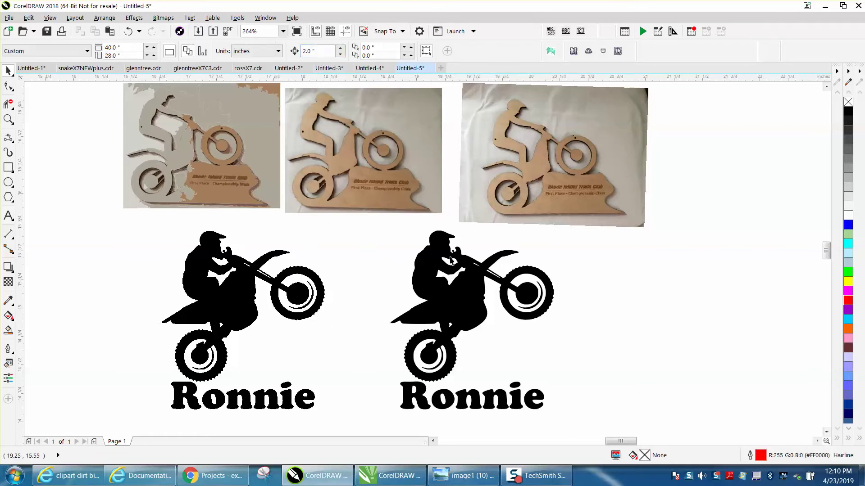
{"action": "left_click", "coordinate": [466, 295]}
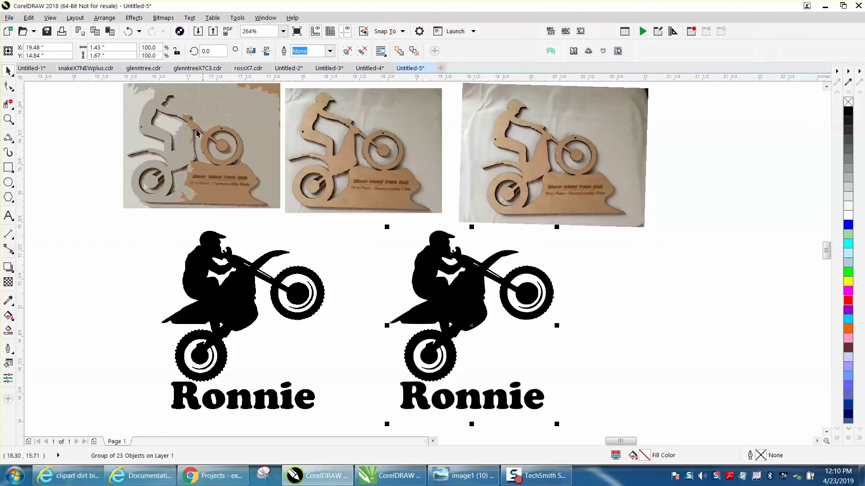
{"action": "left_click", "coordinate": [105, 18]}
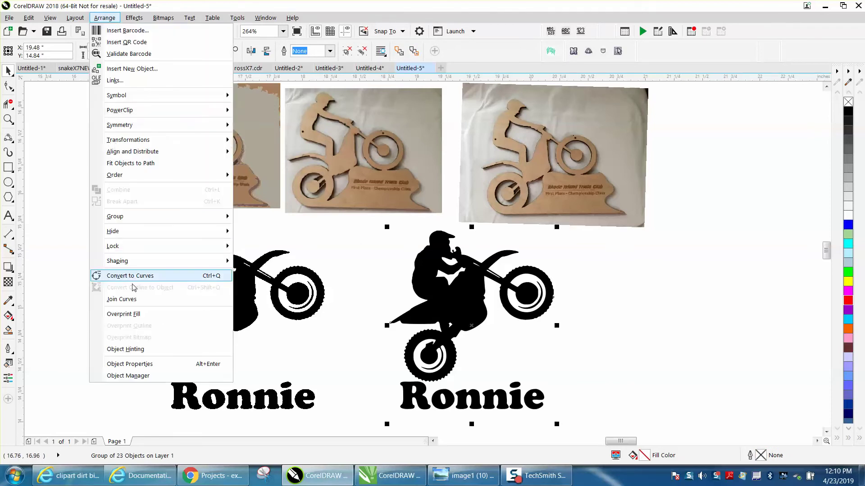
{"action": "mouse_move", "coordinate": [124, 219]}
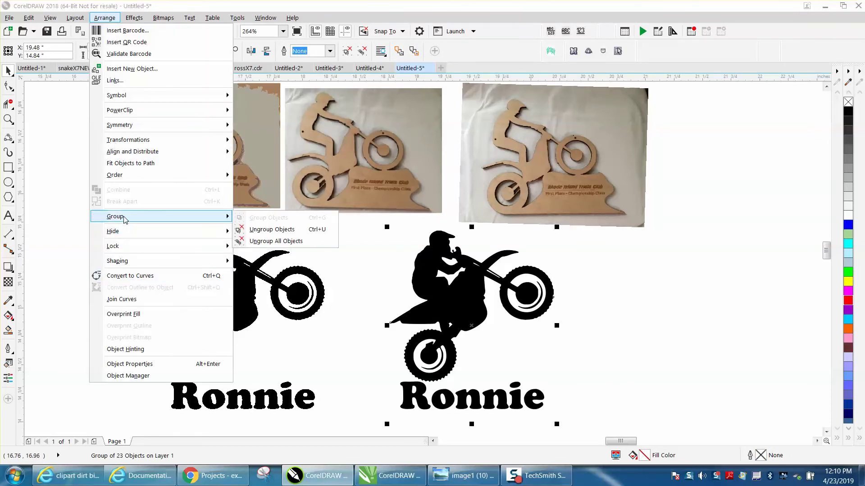
{"action": "left_click", "coordinate": [245, 231]}
{"action": "left_click", "coordinate": [248, 232]}
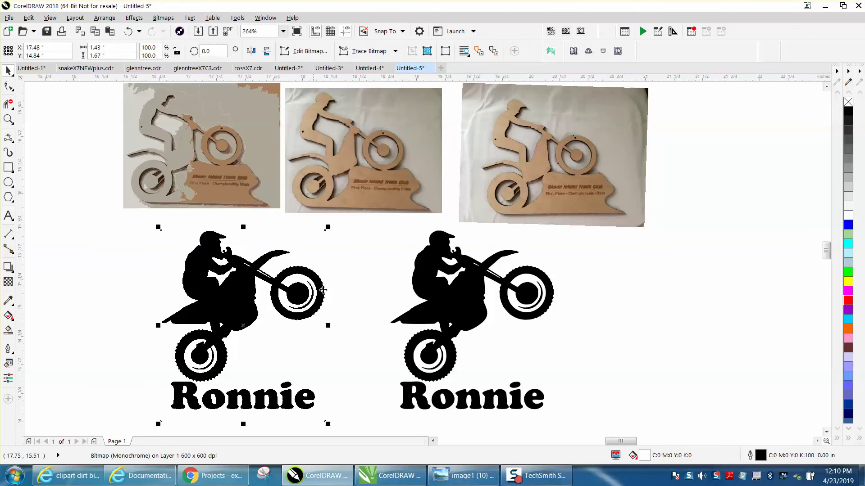
{"action": "left_click", "coordinate": [356, 351]}
Delete each letter of 'Ronnie' beneath the traced bike, including the i's dot.
{"action": "left_click", "coordinate": [409, 393]}
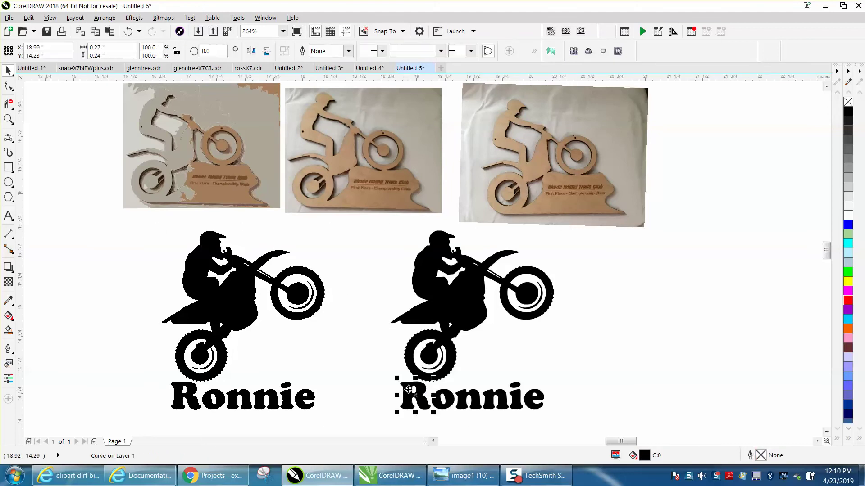
{"action": "key", "text": "Delete"}
{"action": "key", "text": "ctrl+v"}
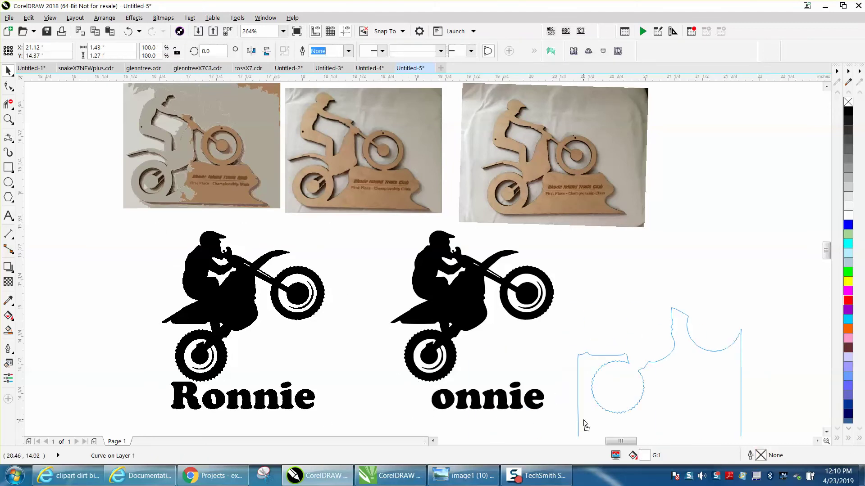
{"action": "key", "text": "Delete"}
{"action": "left_click", "coordinate": [543, 402]}
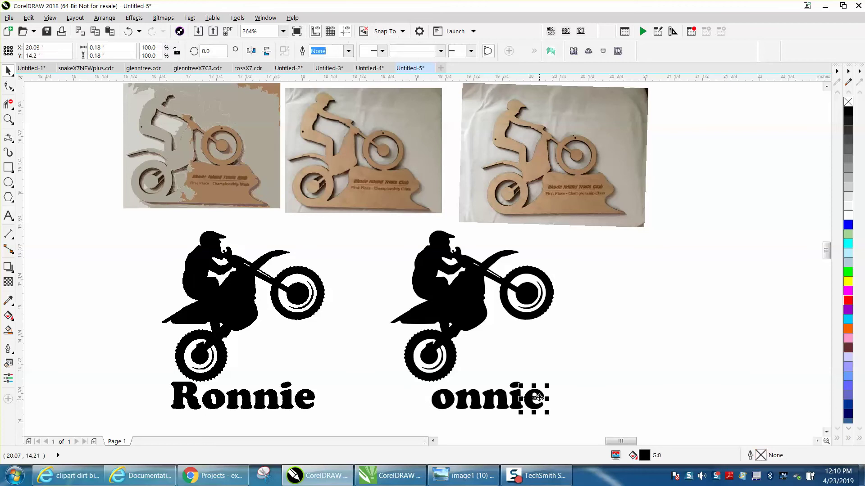
{"action": "key", "text": "Delete"}
{"action": "left_click", "coordinate": [516, 399]}
{"action": "key", "text": "Delete"}
{"action": "left_click_drag", "start_coordinate": [543, 372], "coordinate": [475, 418]}
{"action": "key", "text": "Delete"}
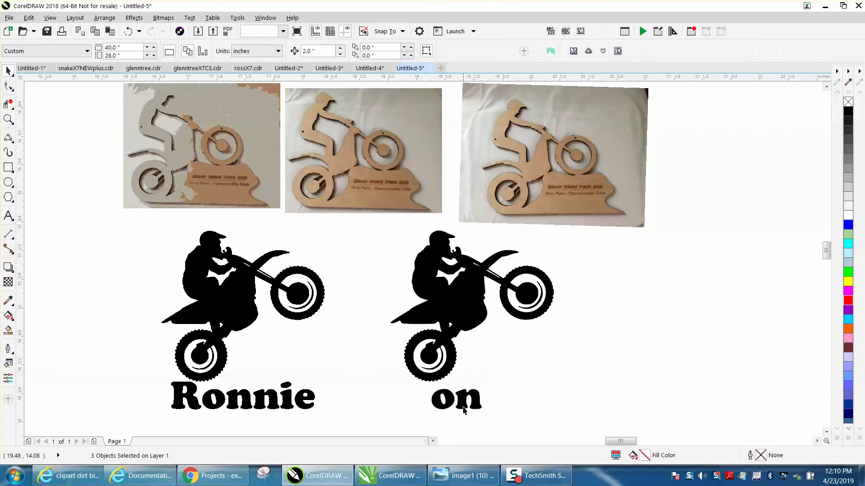
{"action": "left_click", "coordinate": [463, 402]}
{"action": "key", "text": "Delete"}
{"action": "left_click", "coordinate": [440, 404]}
{"action": "key", "text": "Delete"}
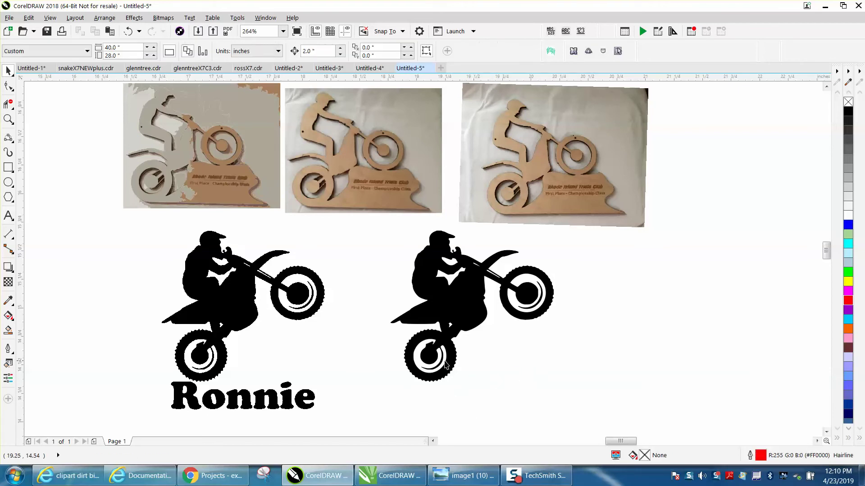
Move the right bike 2" right with no fill and red hairline outline, and draw a rectangle over its old spot.
{"action": "left_click", "coordinate": [463, 312]}
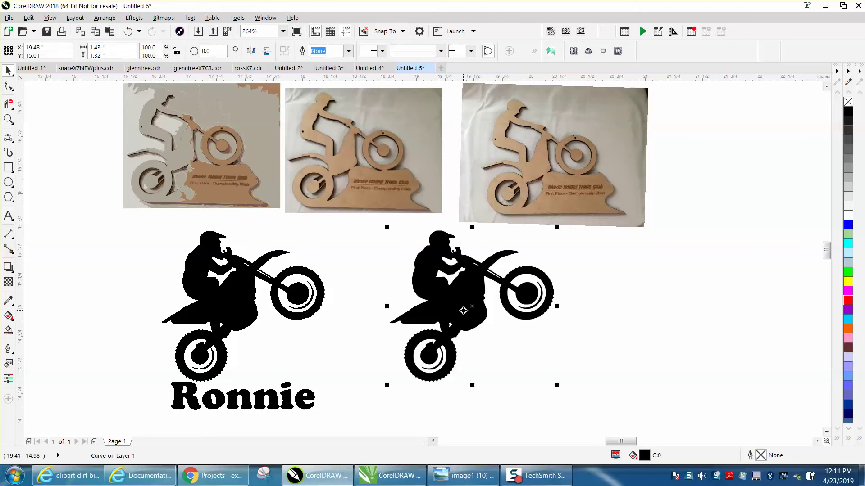
{"action": "key", "text": "Right"}
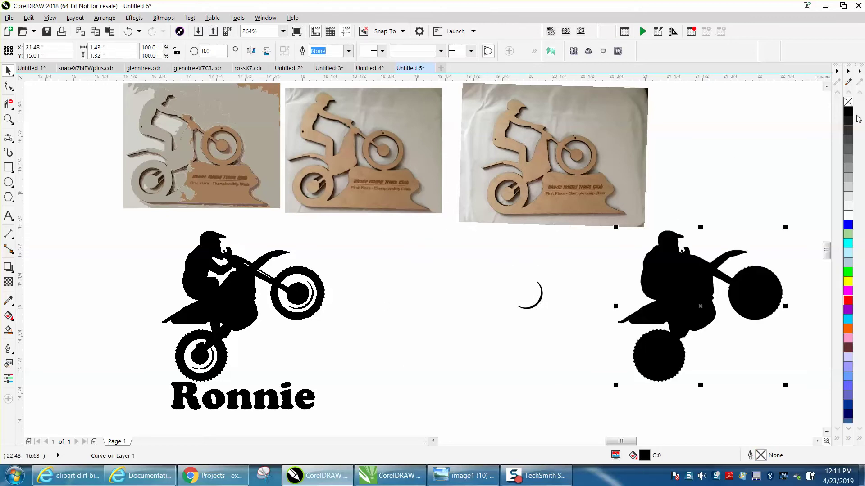
{"action": "left_click", "coordinate": [847, 101]}
{"action": "right_click", "coordinate": [847, 303]}
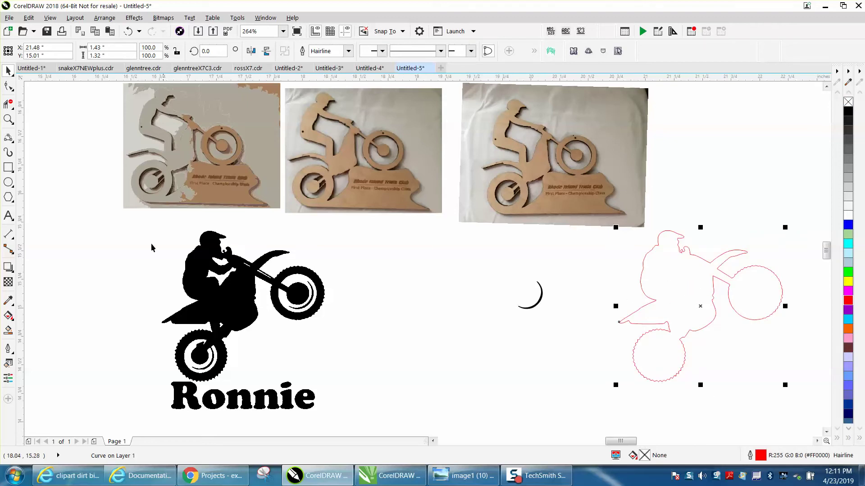
{"action": "left_click", "coordinate": [7, 169]}
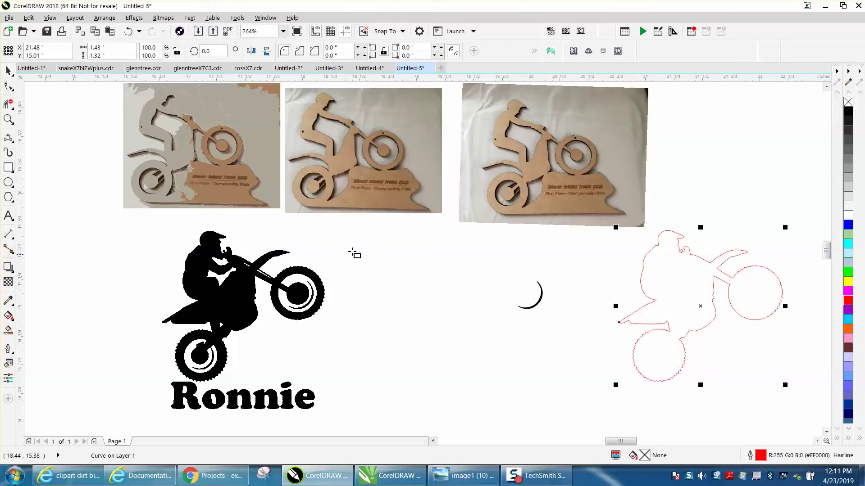
{"action": "left_click_drag", "start_coordinate": [351, 233], "coordinate": [616, 392]}
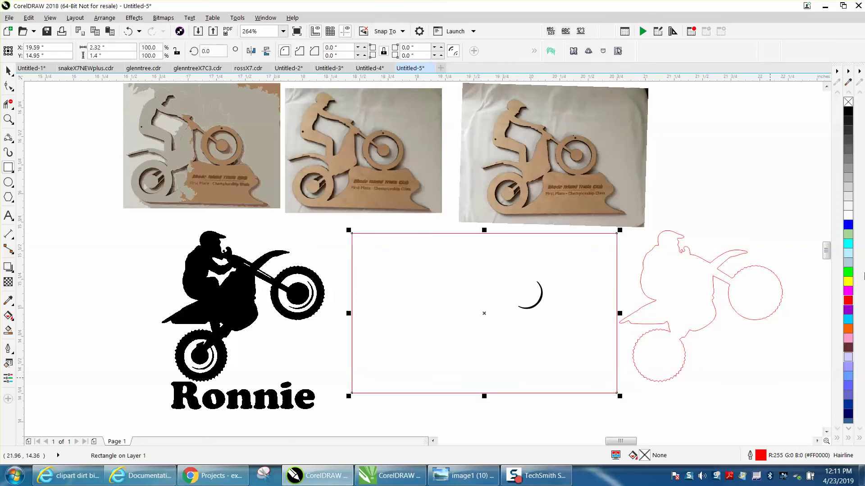
Fill the rectangle yellow and zoom in on it.
{"action": "left_click", "coordinate": [849, 281]}
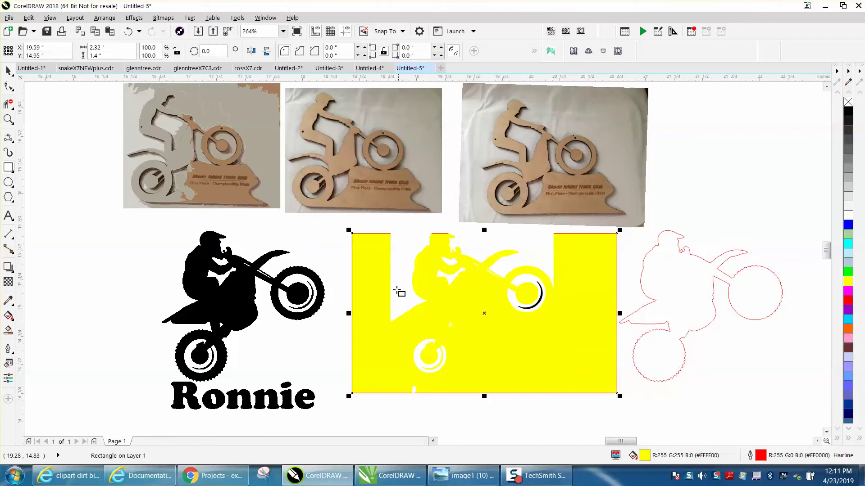
{"action": "left_click", "coordinate": [8, 70]}
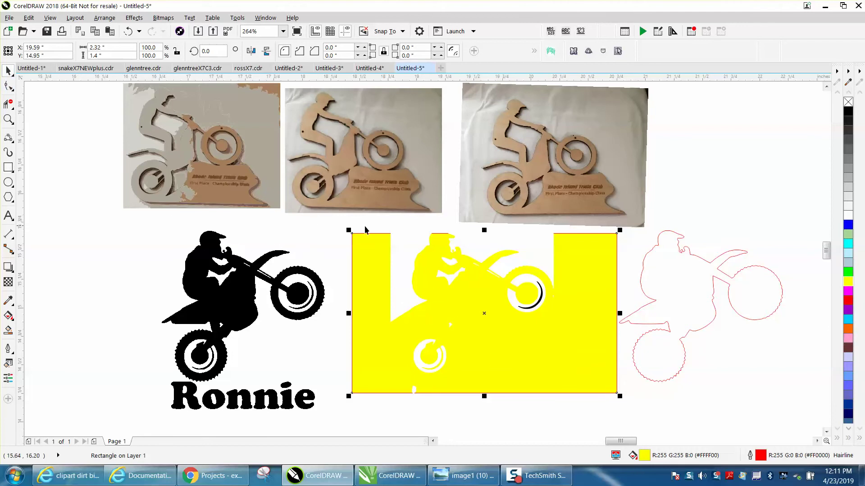
{"action": "left_click", "coordinate": [8, 119]}
{"action": "left_click_drag", "start_coordinate": [355, 221], "coordinate": [621, 407]}
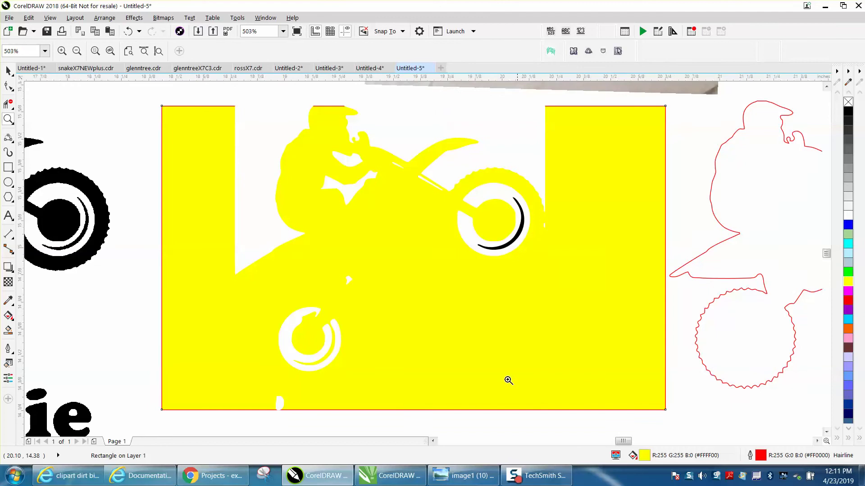
{"action": "left_click", "coordinate": [9, 72]}
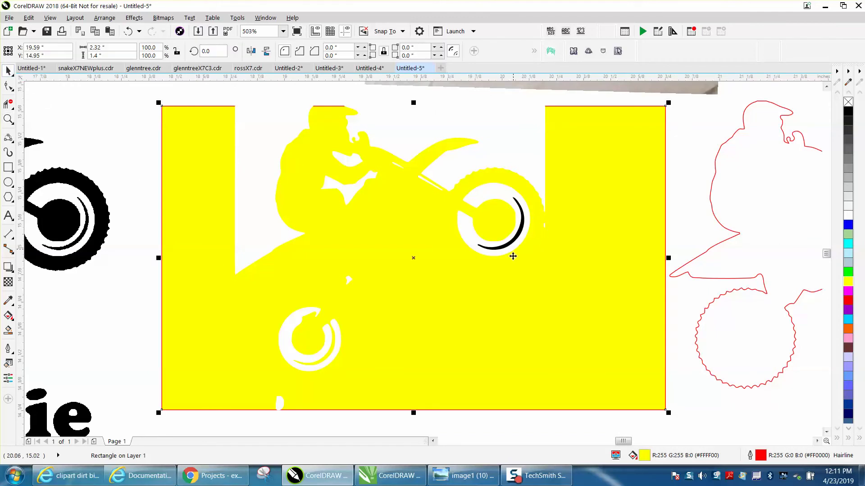
{"action": "left_click", "coordinate": [693, 374]}
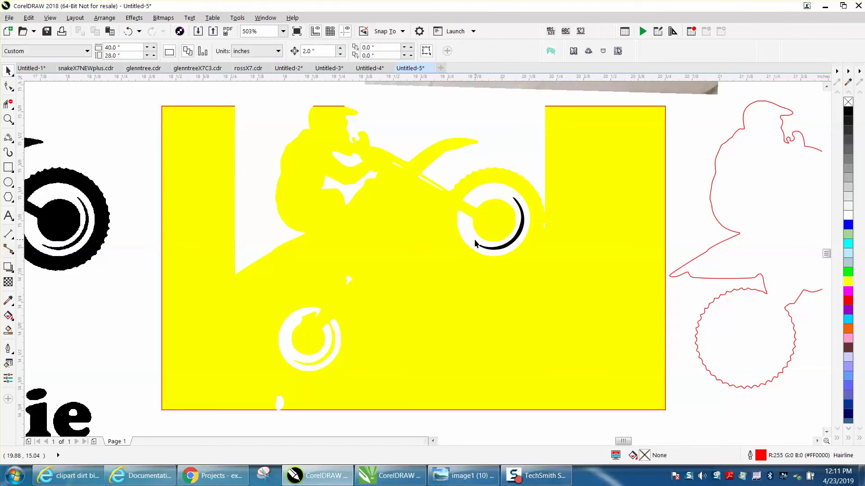
Move the five white wheel and rider pieces 2" right, then delete the yellow rectangle.
{"action": "left_click", "coordinate": [475, 243]}
{"action": "key", "text": "shift+Right"}
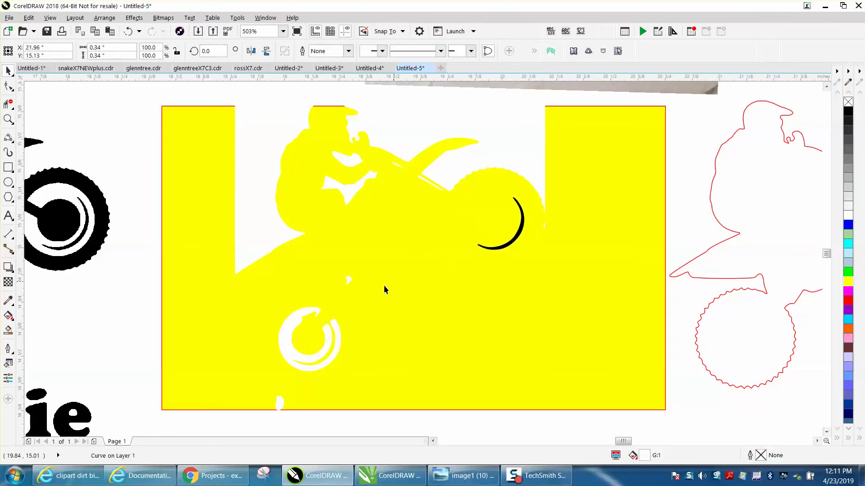
{"action": "left_click", "coordinate": [337, 333]}
{"action": "key", "text": "shift+Right"}
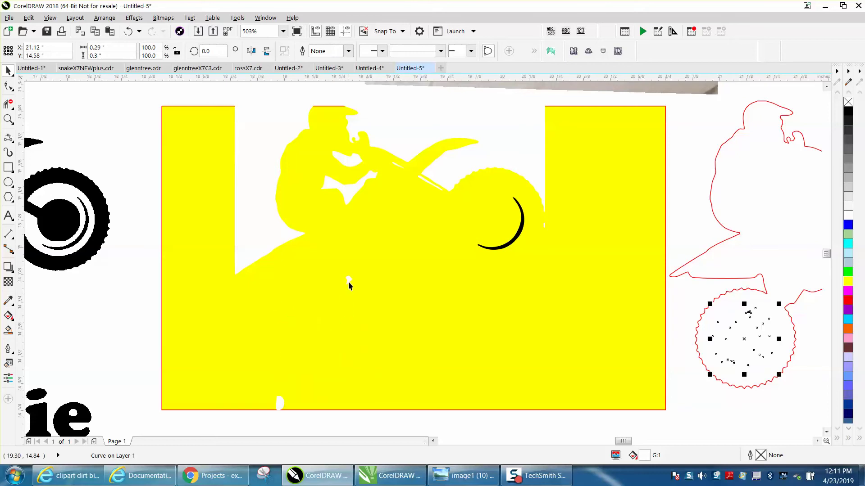
{"action": "left_click", "coordinate": [348, 280]}
{"action": "key", "text": "shift+Right"}
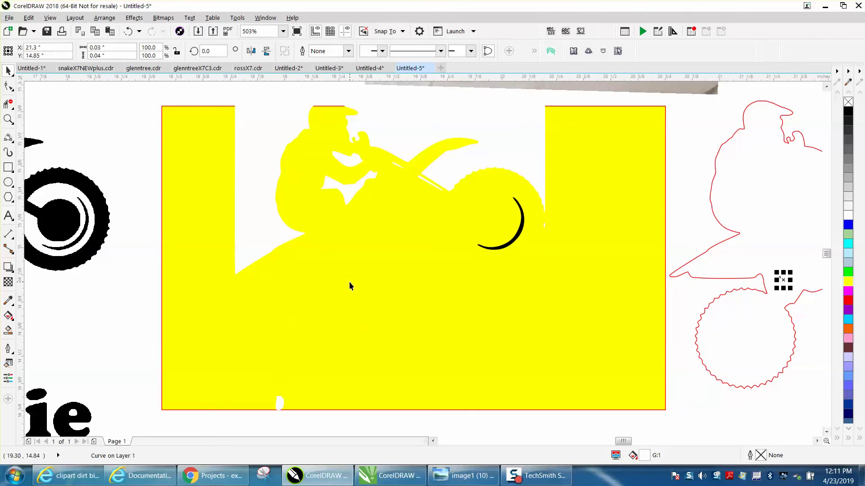
{"action": "left_click", "coordinate": [345, 196]}
{"action": "key", "text": "shift+Right"}
{"action": "left_click", "coordinate": [347, 164]}
{"action": "key", "text": "shift+Right"}
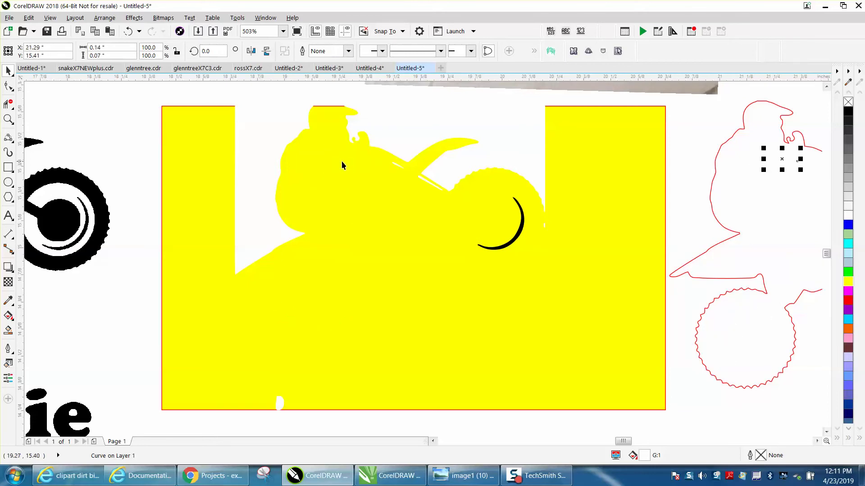
{"action": "scroll", "coordinate": [329, 170], "scroll_direction": "down", "scroll_amount": 2}
{"action": "left_click", "coordinate": [331, 190]}
{"action": "key", "text": "Delete"}
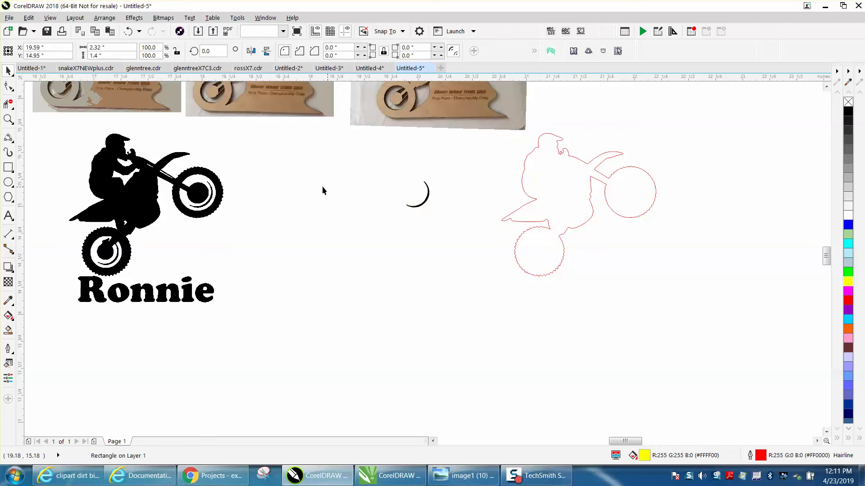
Give all the bike's inner pieces no fill and a red hairline outline.
{"action": "left_click_drag", "start_coordinate": [482, 305], "coordinate": [491, 314]}
{"action": "key", "text": "Delete"}
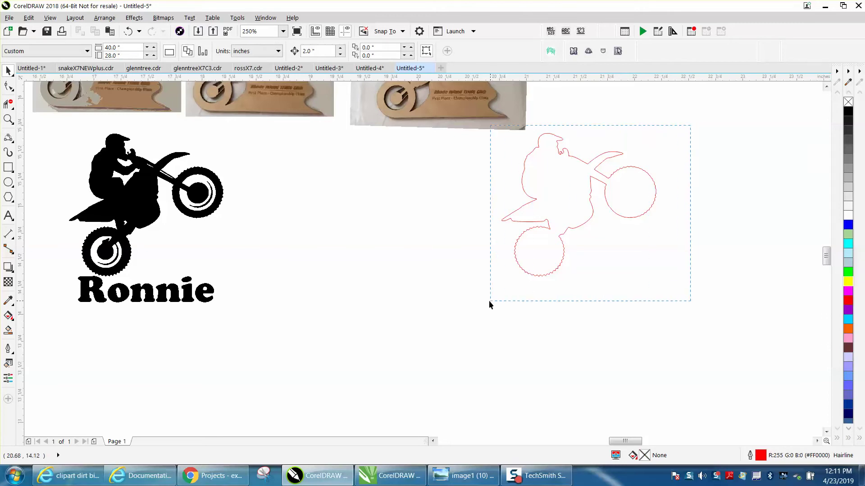
{"action": "left_click_drag", "start_coordinate": [489, 302], "coordinate": [479, 299]}
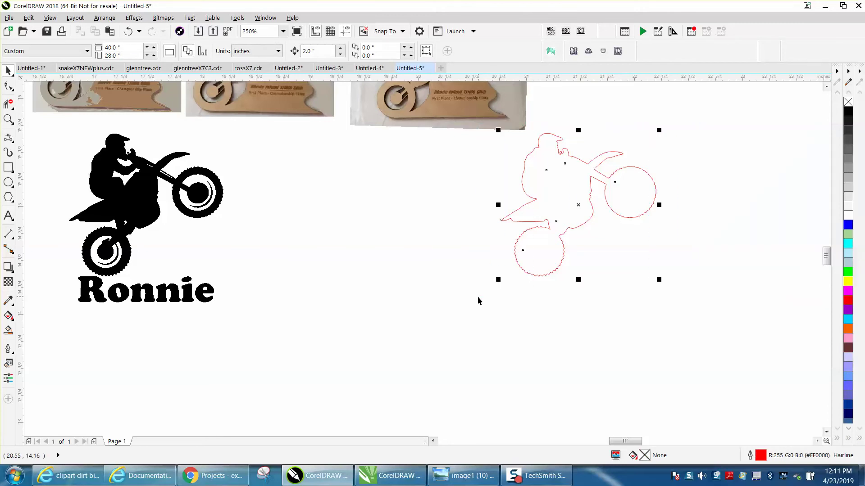
{"action": "left_click", "coordinate": [847, 103]}
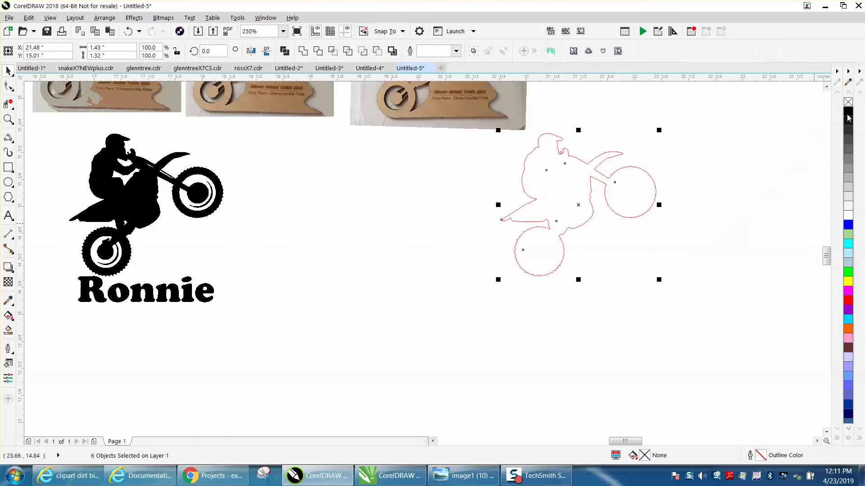
{"action": "right_click", "coordinate": [847, 301]}
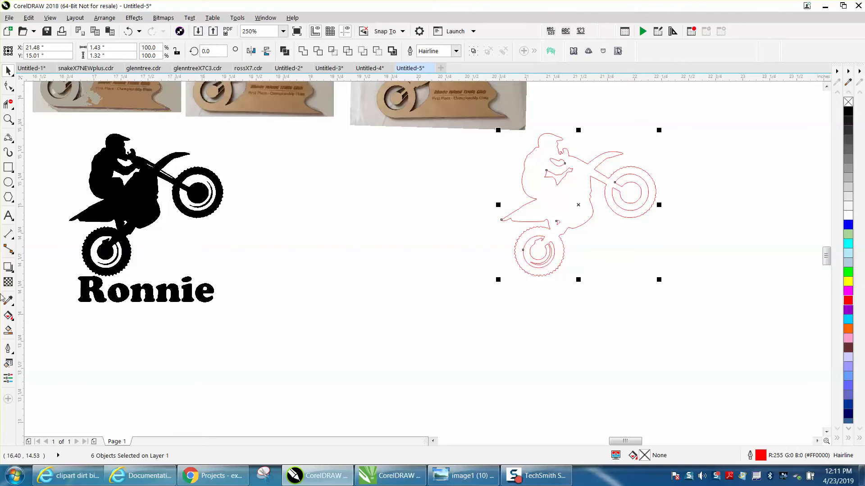
Create one black-filled bike shape from the outline with Smart Fill.
{"action": "left_click", "coordinate": [8, 331]}
{"action": "left_click", "coordinate": [553, 208]}
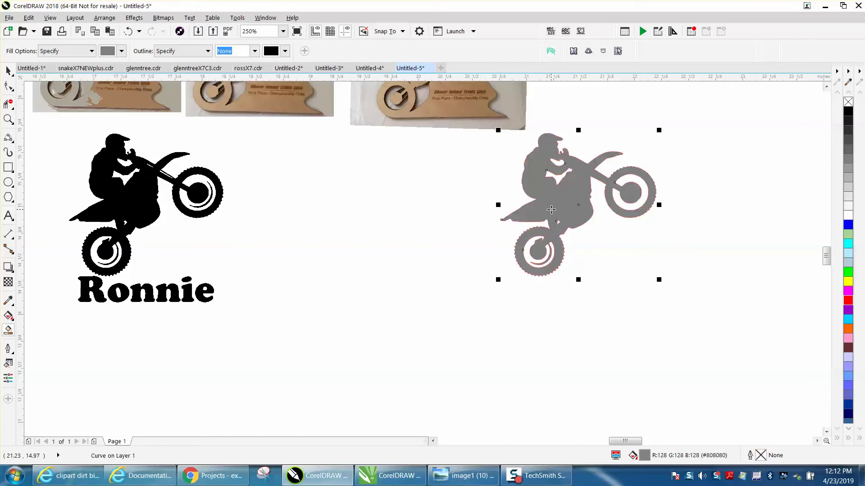
{"action": "left_click", "coordinate": [848, 113]}
Shift the filled bike shape right and make it an unfilled red outline.
{"action": "key", "text": "shift+Right"}
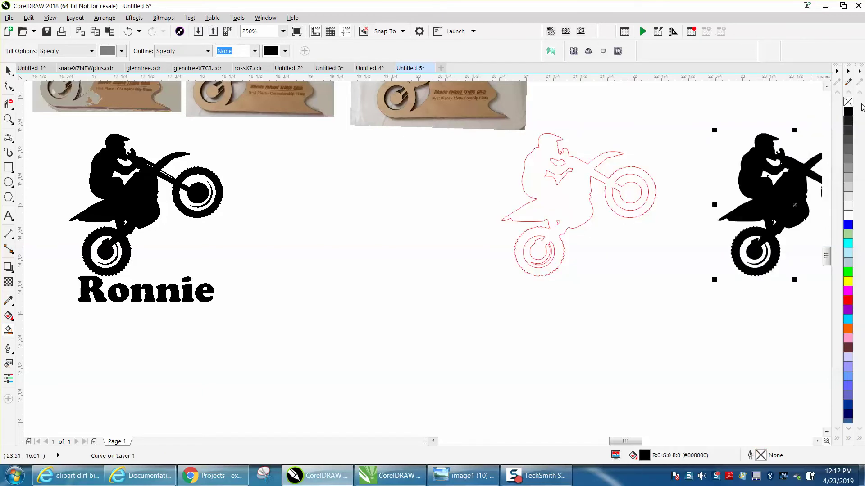
{"action": "left_click", "coordinate": [848, 102]}
{"action": "right_click", "coordinate": [847, 291]}
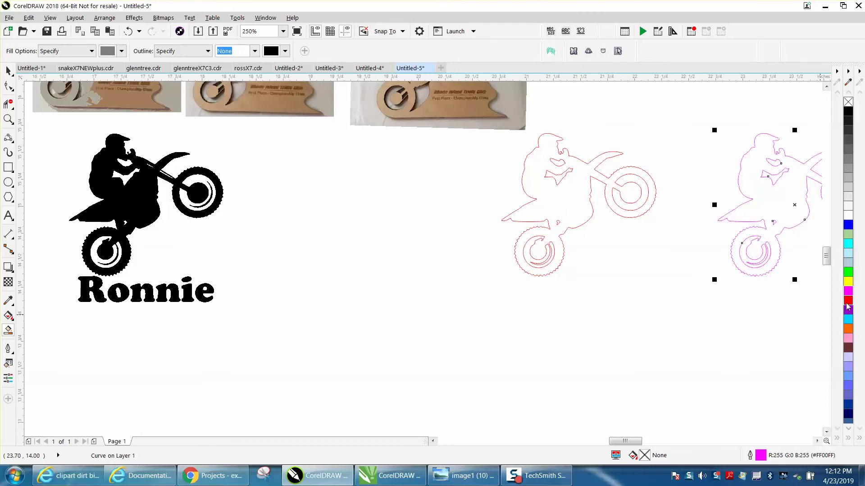
{"action": "right_click", "coordinate": [847, 301]}
Zoom out from 250% to 125% to view the whole layout.
{"action": "left_click_drag", "start_coordinate": [641, 441], "coordinate": [648, 441]}
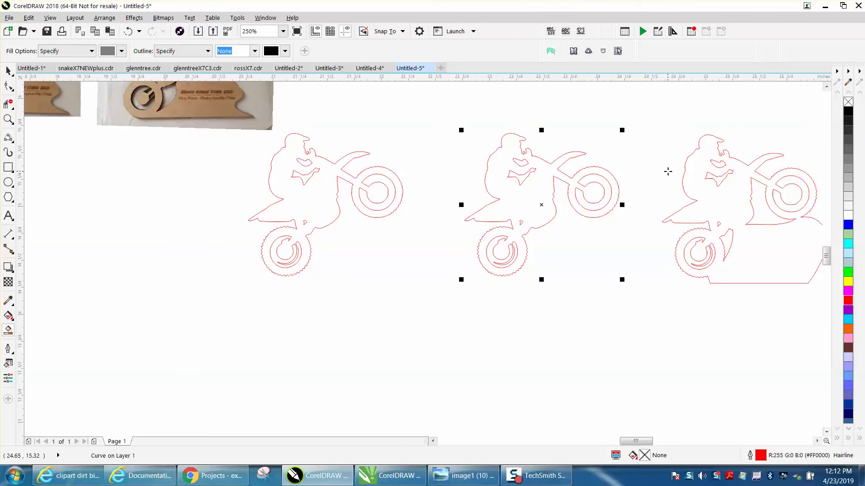
{"action": "scroll", "coordinate": [668, 171], "scroll_direction": "down", "scroll_amount": 2}
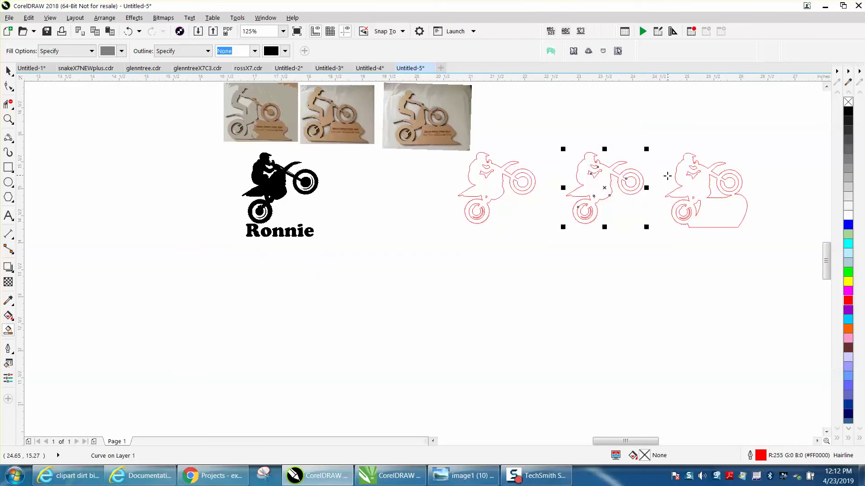
{"action": "left_click", "coordinate": [12, 74]}
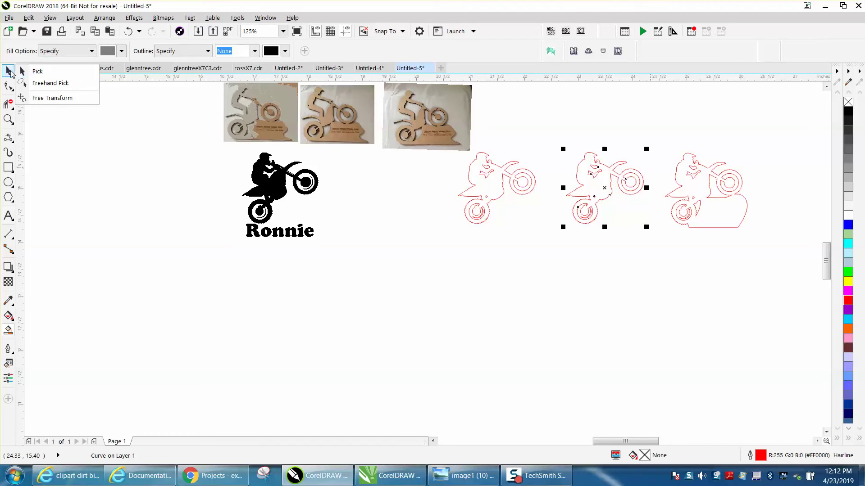
Rotate the middle red bike outline to 350.54° and nudge the middle reference photo down.
{"action": "left_click", "coordinate": [37, 70]}
{"action": "left_click", "coordinate": [626, 184]}
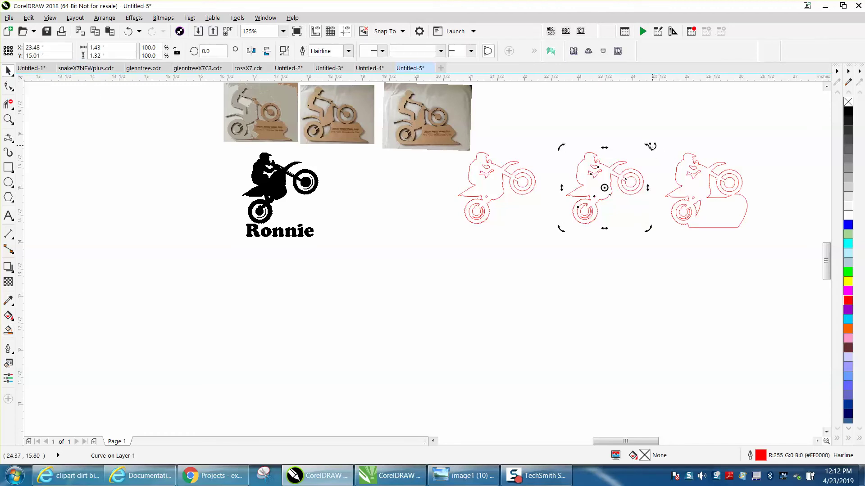
{"action": "left_click_drag", "start_coordinate": [649, 147], "coordinate": [659, 154]}
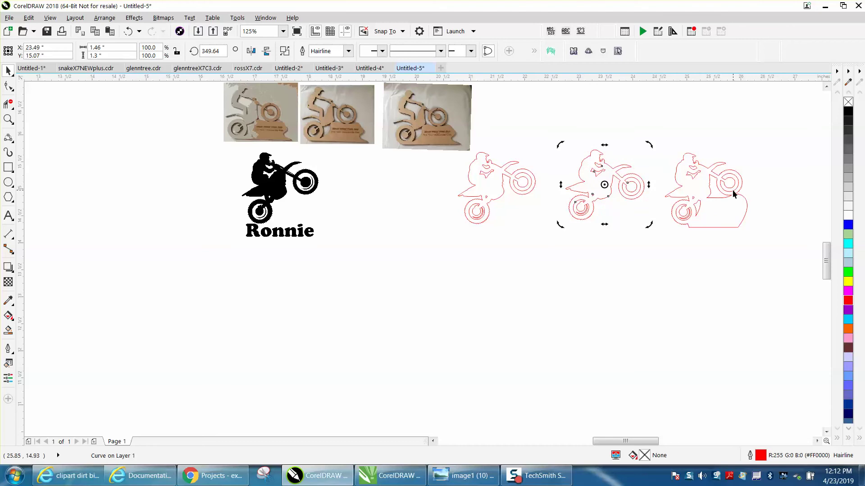
{"action": "left_click", "coordinate": [625, 227]}
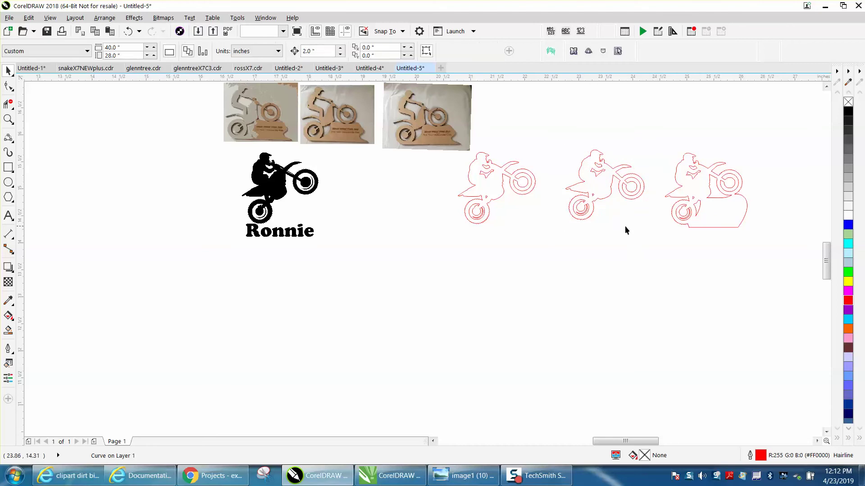
{"action": "left_click", "coordinate": [349, 136]}
{"action": "key", "text": "Down"}
Nudge the reference photo right and down into open canvas and zoom in on it.
{"action": "key", "text": "Right"}
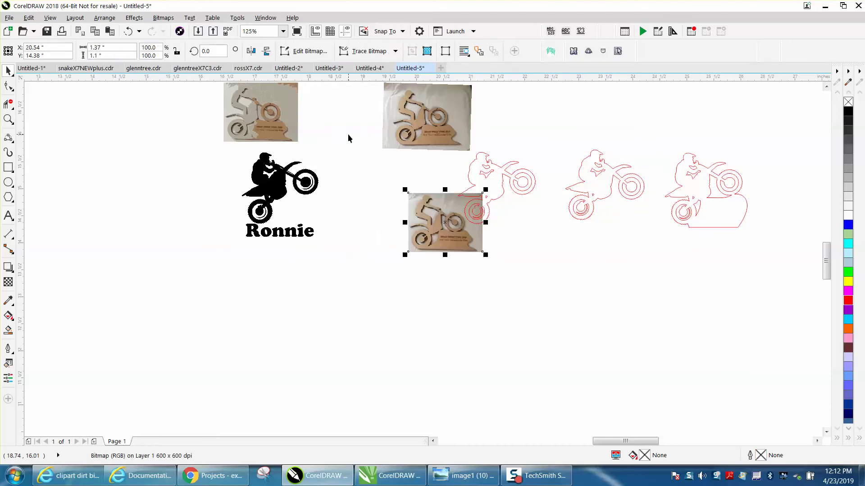
{"action": "key", "text": "Right"}
{"action": "key", "text": "Down"}
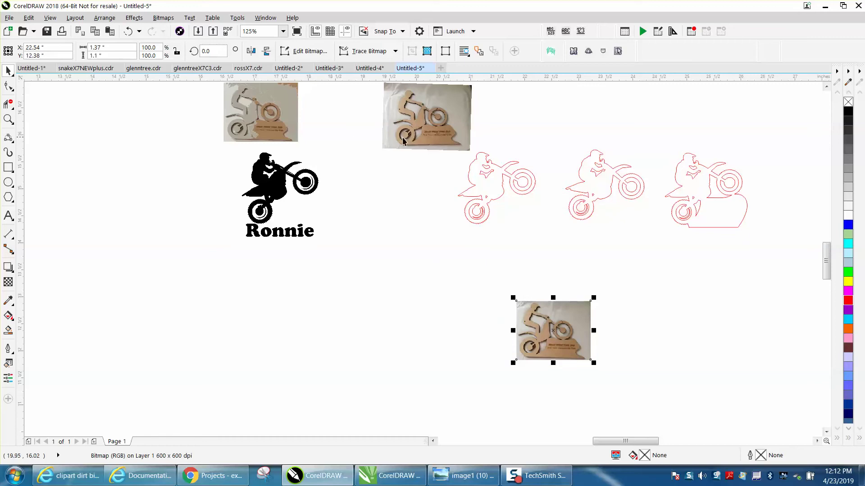
{"action": "left_click", "coordinate": [8, 119]}
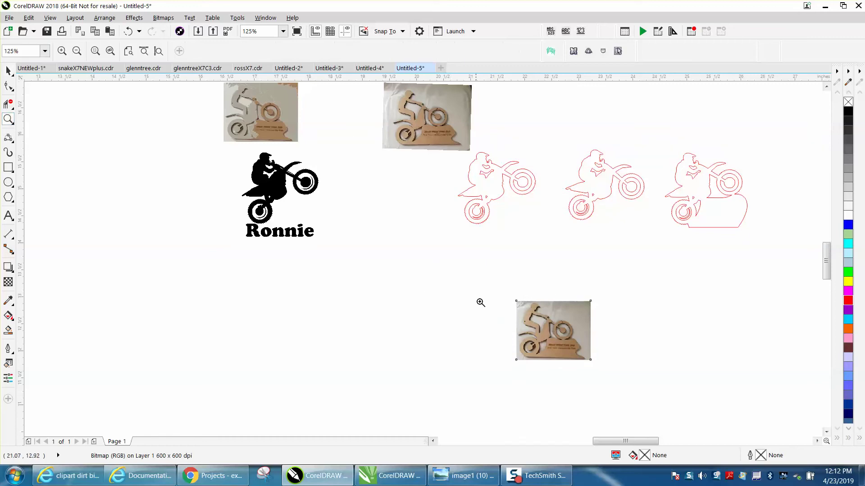
{"action": "left_click_drag", "start_coordinate": [499, 307], "coordinate": [634, 370]}
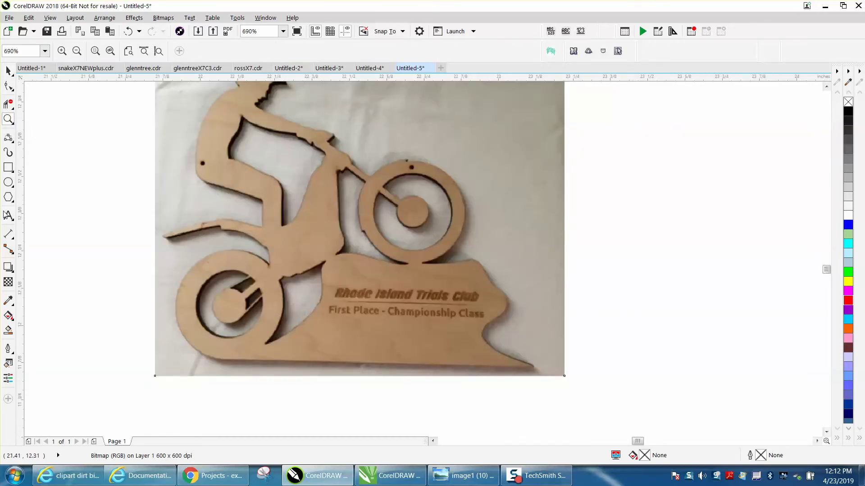
Trace the photo's rock base edge with a Freehand curve.
{"action": "left_click", "coordinate": [11, 141]}
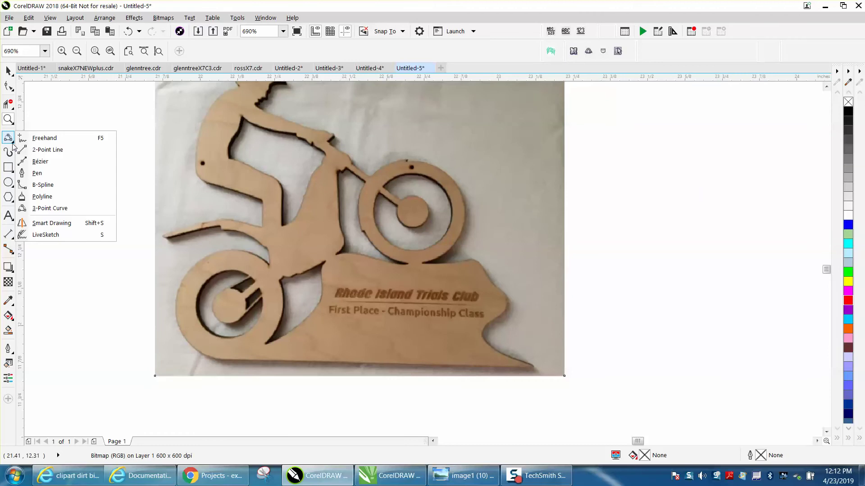
{"action": "left_click", "coordinate": [38, 137]}
{"action": "mouse_move", "coordinate": [265, 346]}
{"action": "left_mouse_down"}
{"action": "mouse_move", "coordinate": [299, 332]}
{"action": "mouse_move", "coordinate": [319, 309]}
{"action": "mouse_move", "coordinate": [326, 264]}
{"action": "mouse_move", "coordinate": [339, 254]}
{"action": "mouse_move", "coordinate": [459, 262]}
{"action": "mouse_move", "coordinate": [485, 269]}
{"action": "mouse_move", "coordinate": [503, 290]}
{"action": "mouse_move", "coordinate": [509, 307]}
{"action": "mouse_move", "coordinate": [490, 345]}
{"action": "mouse_move", "coordinate": [536, 368]}
{"action": "mouse_move", "coordinate": [376, 375]}
{"action": "mouse_move", "coordinate": [260, 364]}
{"action": "mouse_move", "coordinate": [271, 348]}
{"action": "mouse_move", "coordinate": [259, 354]}
{"action": "left_mouse_up"}
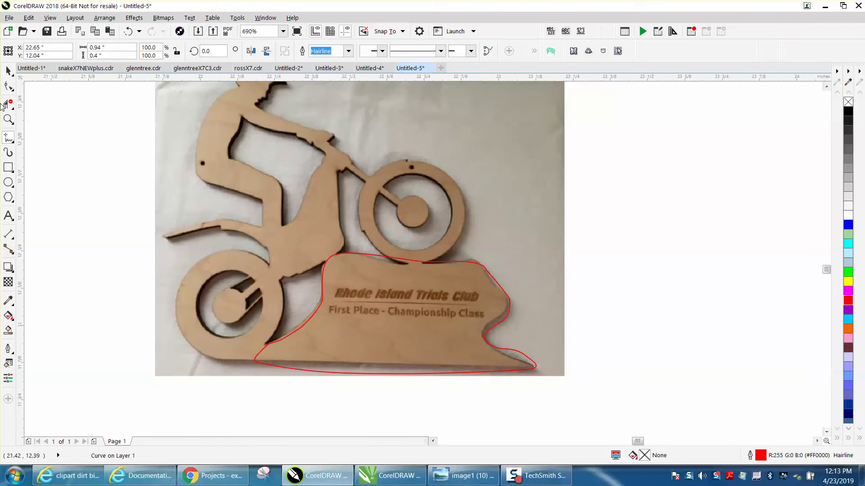
Nudge the traced base outline right, off the photo, and zoom in on it.
{"action": "left_click", "coordinate": [6, 70]}
{"action": "scroll", "coordinate": [279, 233], "scroll_direction": "down", "scroll_amount": 3}
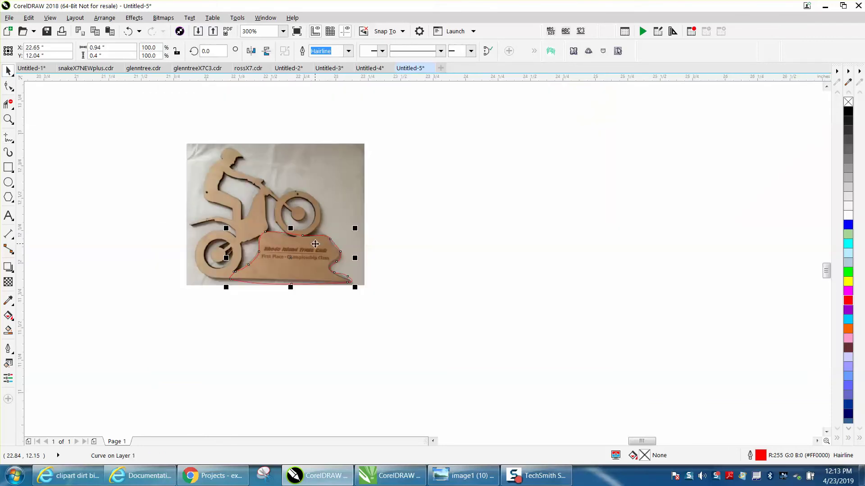
{"action": "key", "text": "Right"}
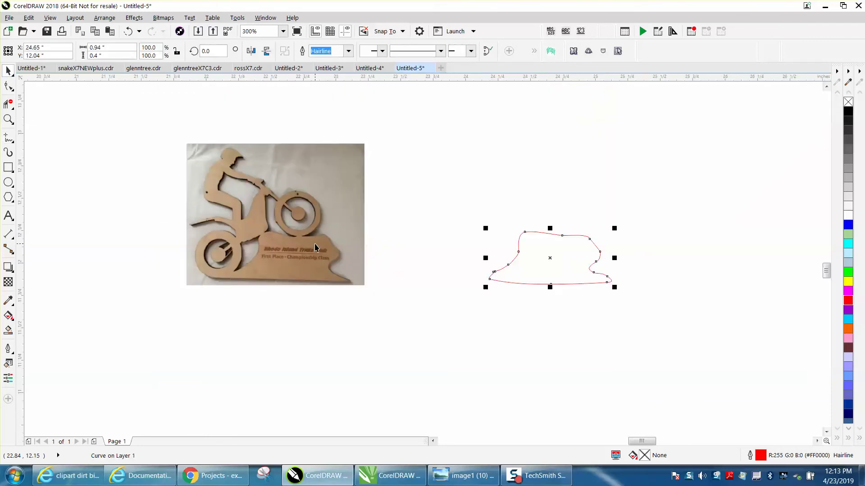
{"action": "left_click", "coordinate": [8, 119]}
{"action": "left_click_drag", "start_coordinate": [459, 216], "coordinate": [676, 295]}
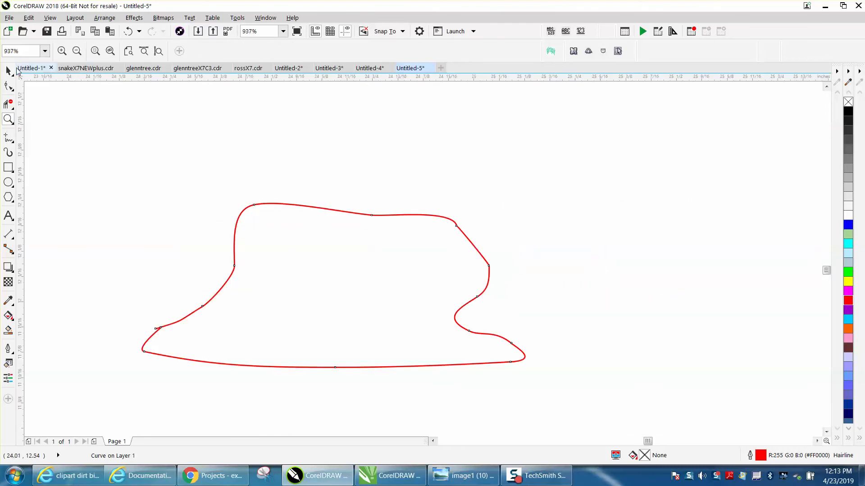
With the Shape tool, delete the three nodes along the base outline's bottom edge.
{"action": "left_click", "coordinate": [8, 85]}
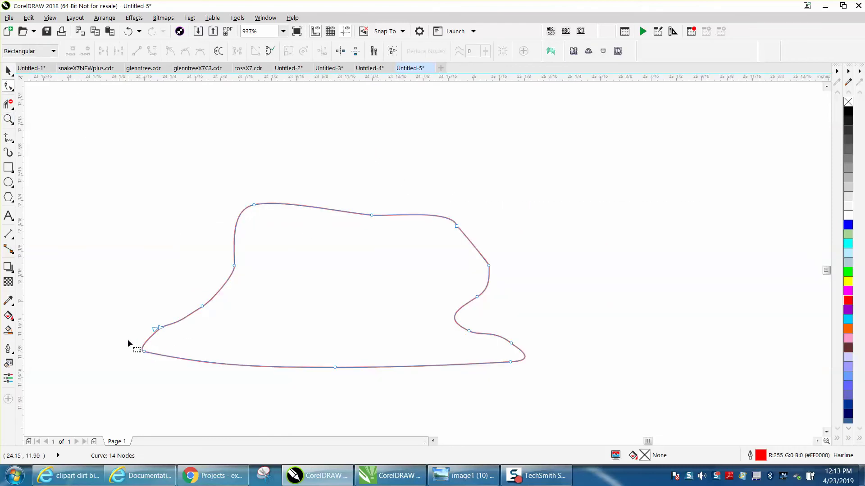
{"action": "left_click_drag", "start_coordinate": [304, 378], "coordinate": [513, 396]}
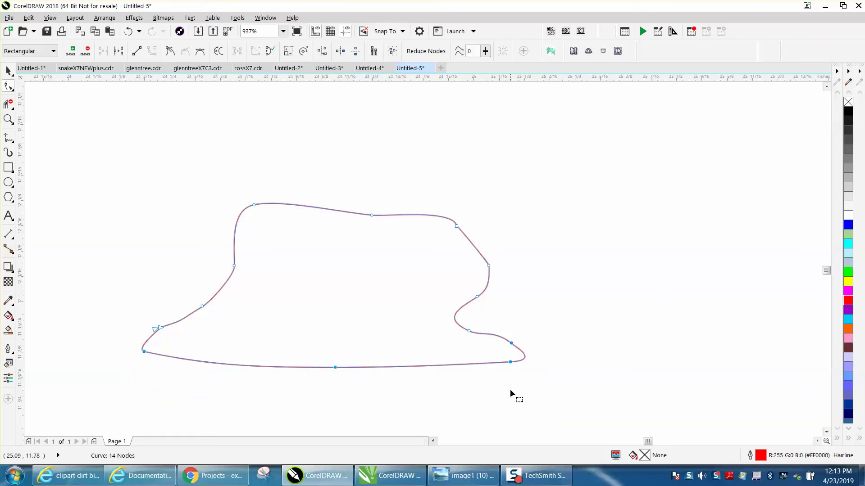
{"action": "left_click", "coordinate": [513, 361]}
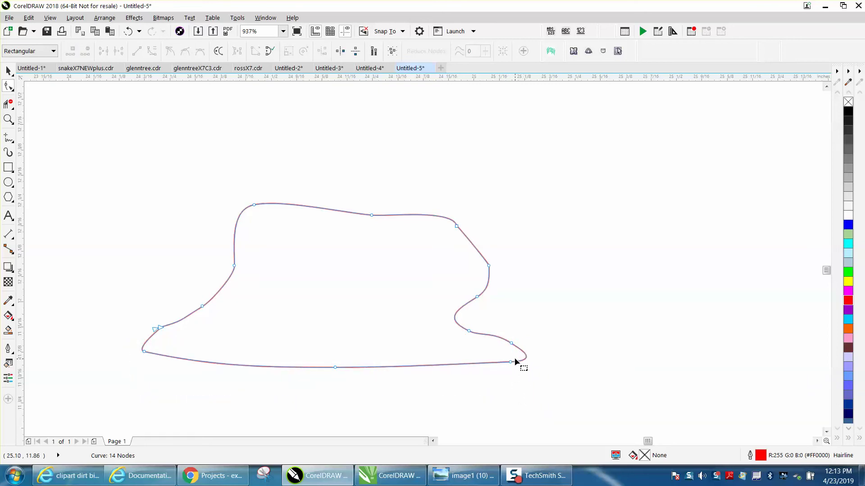
{"action": "left_click", "coordinate": [510, 363]}
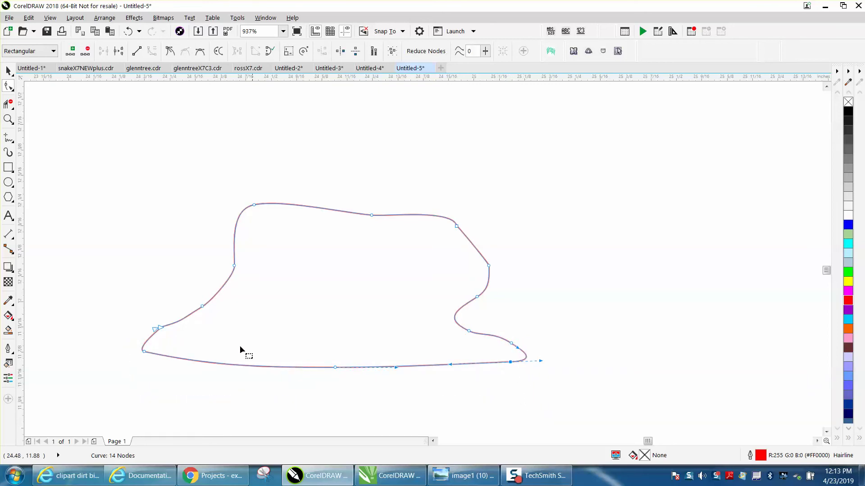
{"action": "left_click", "coordinate": [144, 351], "text": "shift"}
{"action": "right_click", "coordinate": [144, 354]}
{"action": "left_click", "coordinate": [176, 206]}
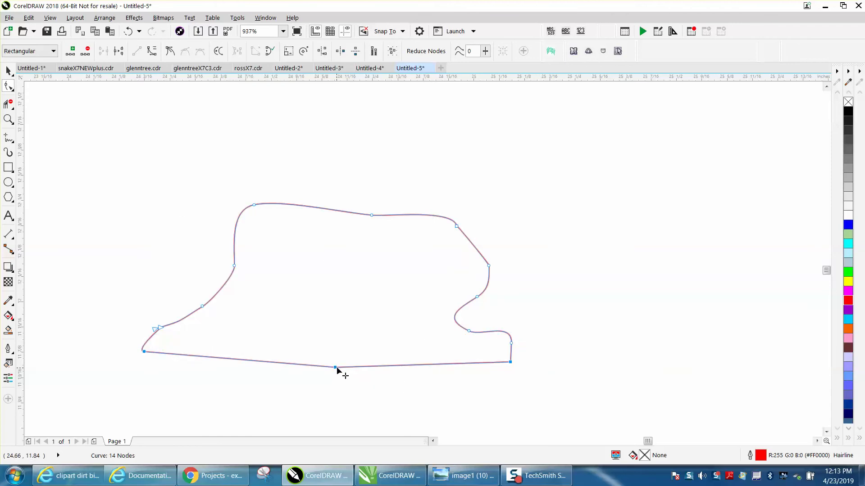
{"action": "key", "text": "Delete"}
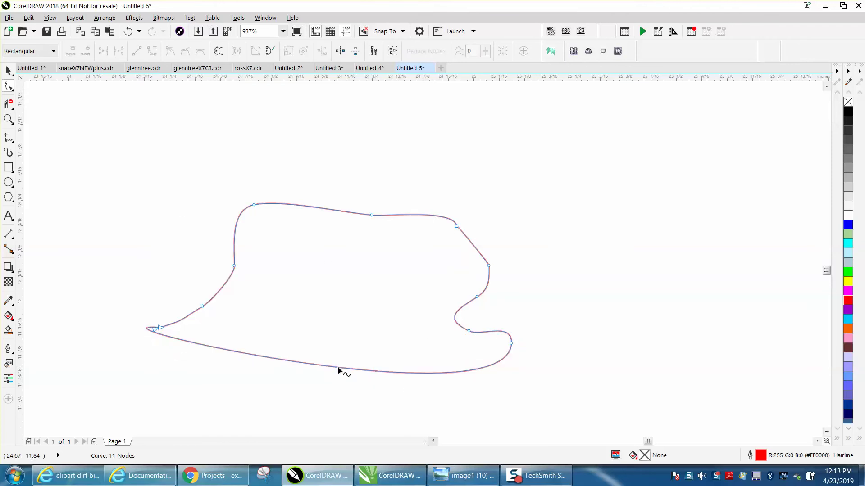
Add nodes at both bottom ends and convert the bottom segment to a straight line.
{"action": "double_click", "coordinate": [511, 352]}
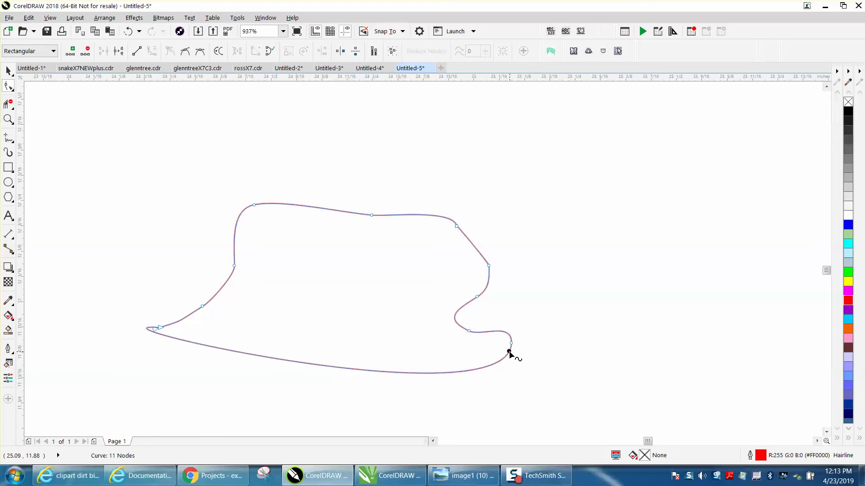
{"action": "double_click", "coordinate": [155, 334]}
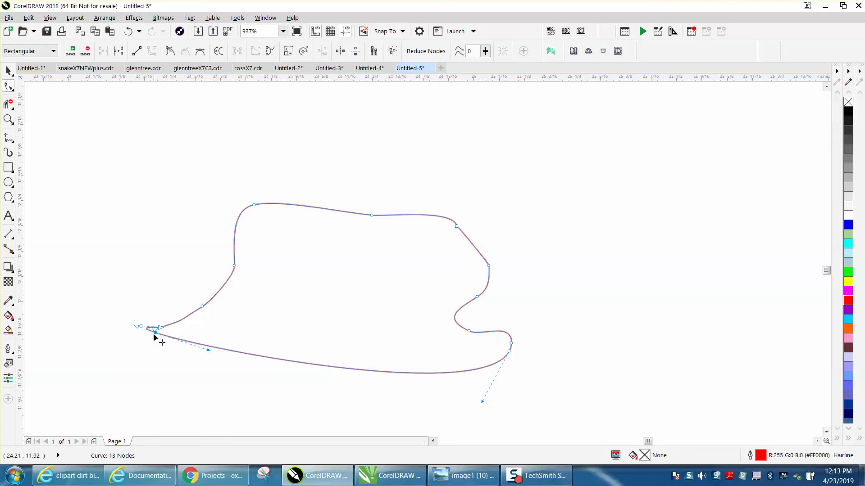
{"action": "left_click_drag", "start_coordinate": [154, 336], "coordinate": [142, 360]}
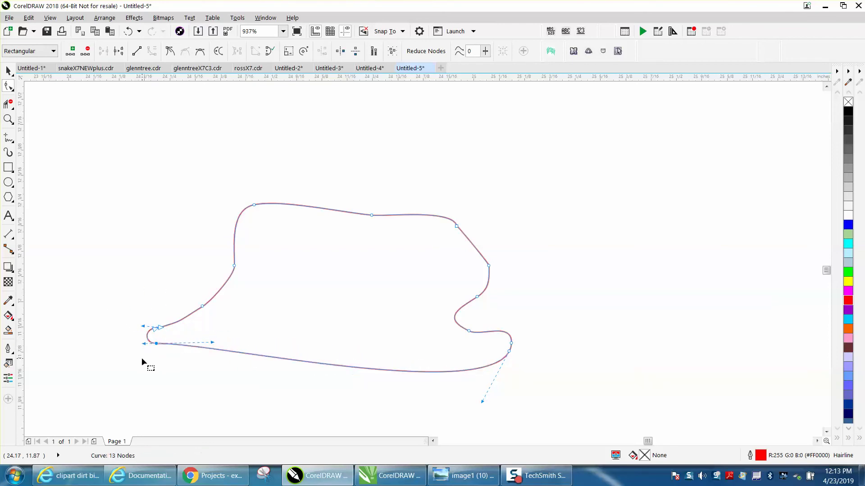
{"action": "left_click", "coordinate": [141, 360]}
{"action": "left_click", "coordinate": [158, 345]}
{"action": "left_click", "coordinate": [509, 352]}
{"action": "right_click", "coordinate": [510, 352]}
{"action": "left_click", "coordinate": [542, 200]}
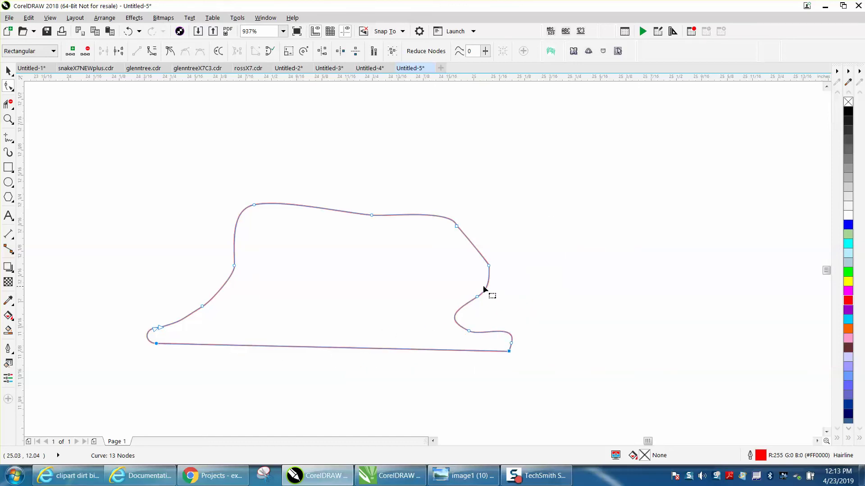
Smooth the base outline's right-side bend and lower-left side with the Smooth tool.
{"action": "left_click", "coordinate": [13, 90]}
{"action": "left_click", "coordinate": [27, 100]}
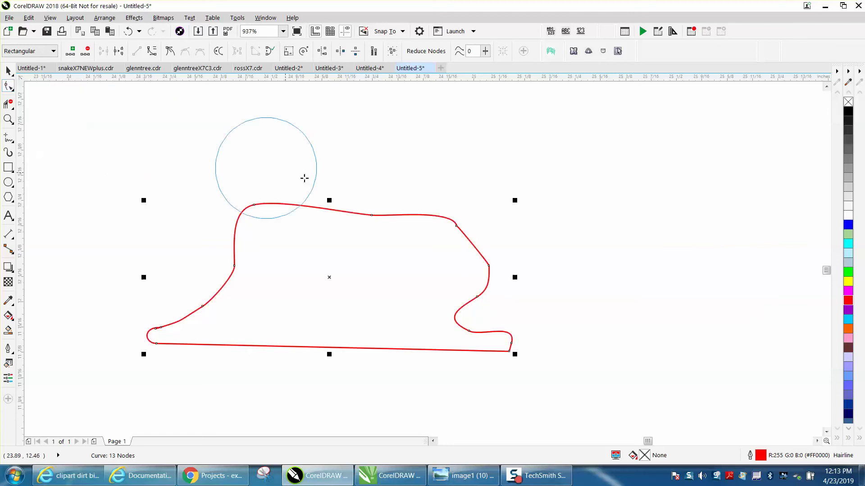
{"action": "mouse_move", "coordinate": [445, 229]}
{"action": "left_mouse_down"}
{"action": "mouse_move", "coordinate": [463, 233]}
{"action": "mouse_move", "coordinate": [451, 222]}
{"action": "mouse_move", "coordinate": [491, 258]}
{"action": "mouse_move", "coordinate": [492, 288]}
{"action": "mouse_move", "coordinate": [480, 299]}
{"action": "left_mouse_up"}
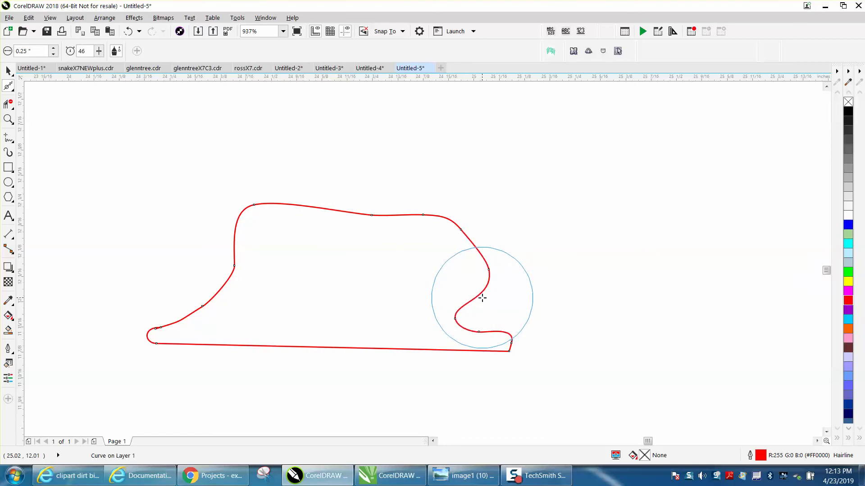
{"action": "left_click_drag", "start_coordinate": [234, 239], "coordinate": [214, 299]}
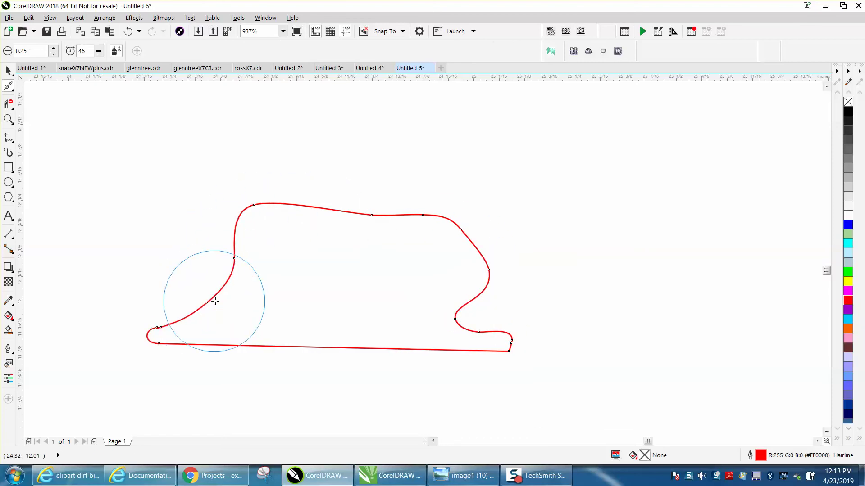
{"action": "left_click", "coordinate": [8, 71]}
Move the base curve under the middle motorbike and zoom in close on it.
{"action": "scroll", "coordinate": [210, 179], "scroll_direction": "down", "scroll_amount": 4}
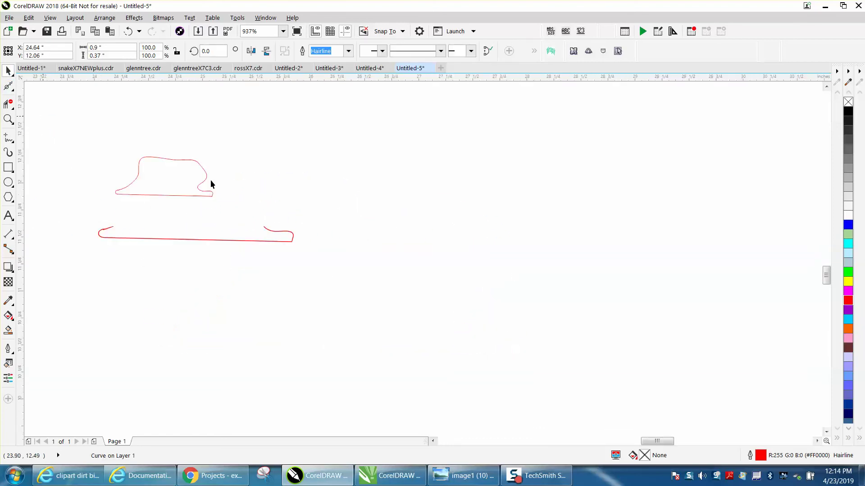
{"action": "scroll", "coordinate": [276, 216], "scroll_direction": "down", "scroll_amount": 4}
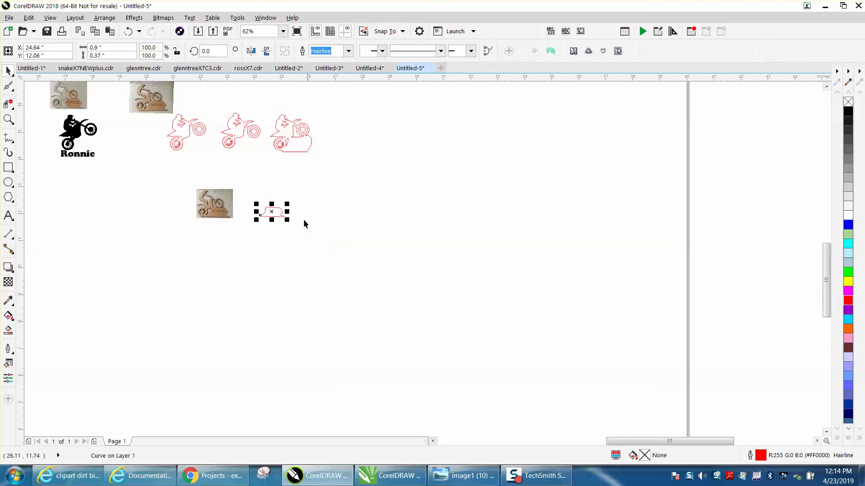
{"action": "left_click_drag", "start_coordinate": [272, 212], "coordinate": [248, 142]}
{"action": "left_click", "coordinate": [9, 120]}
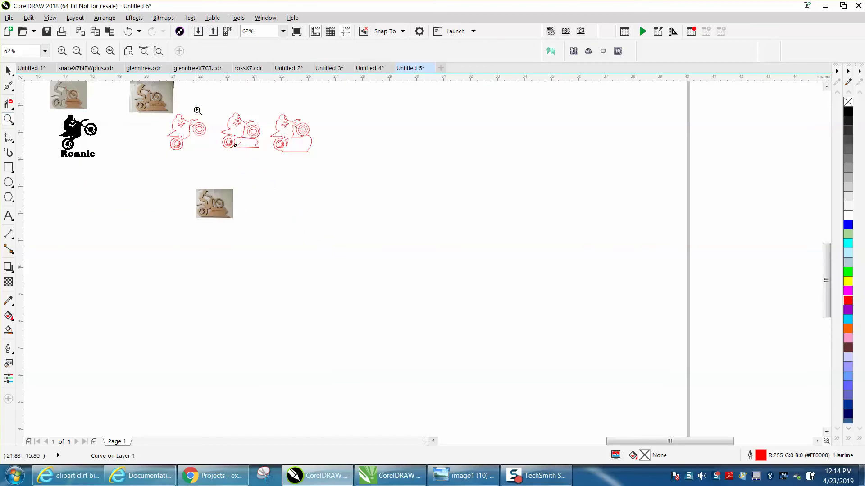
{"action": "left_click_drag", "start_coordinate": [198, 108], "coordinate": [373, 201]}
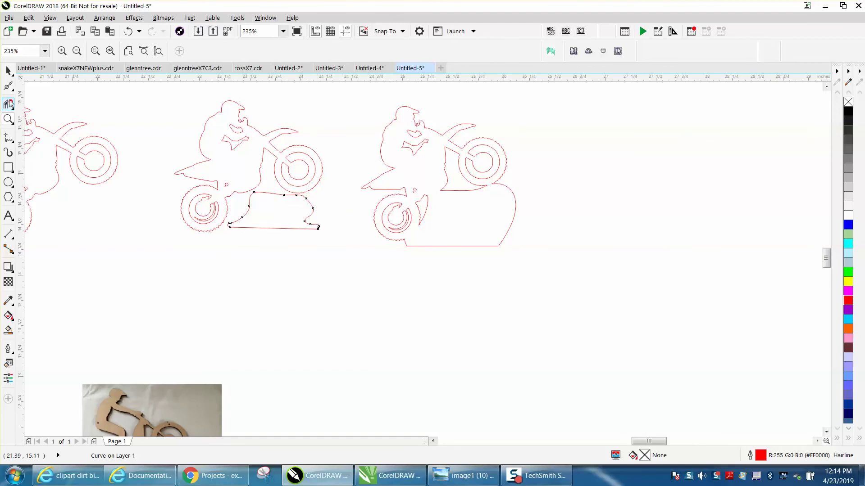
{"action": "left_click", "coordinate": [9, 73]}
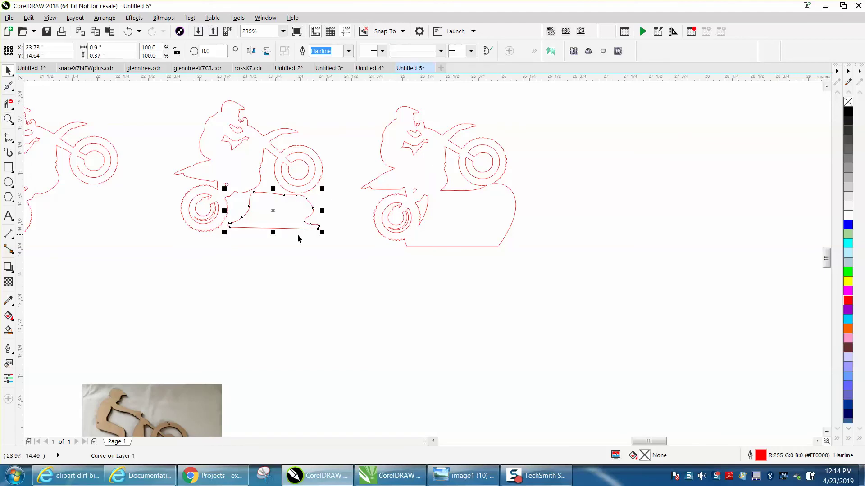
{"action": "key", "text": "z"}
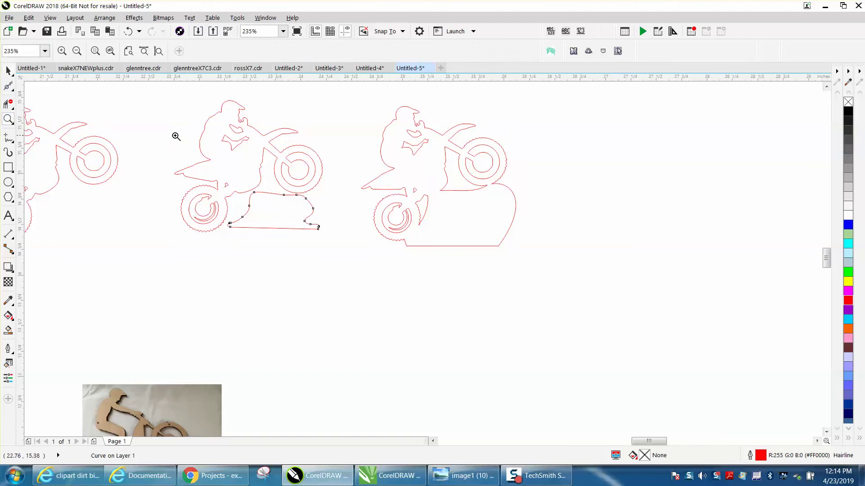
{"action": "left_click_drag", "start_coordinate": [176, 136], "coordinate": [440, 274]}
{"action": "left_click", "coordinate": [9, 72]}
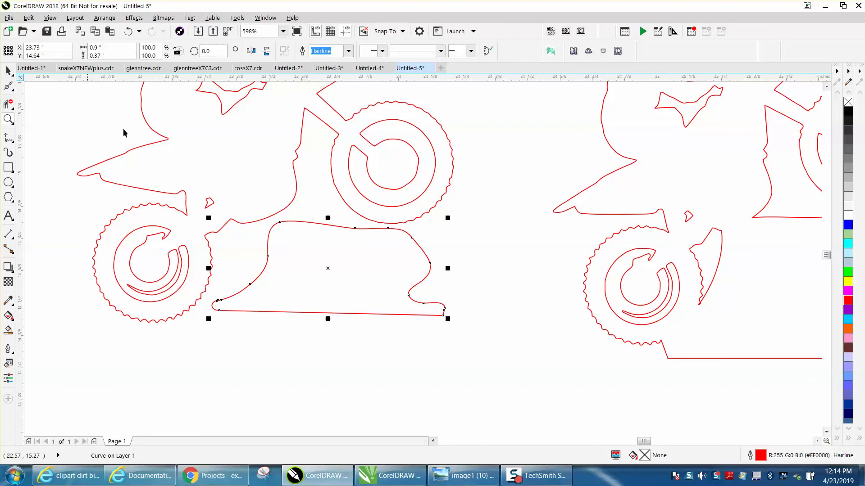
{"action": "key", "text": "space"}
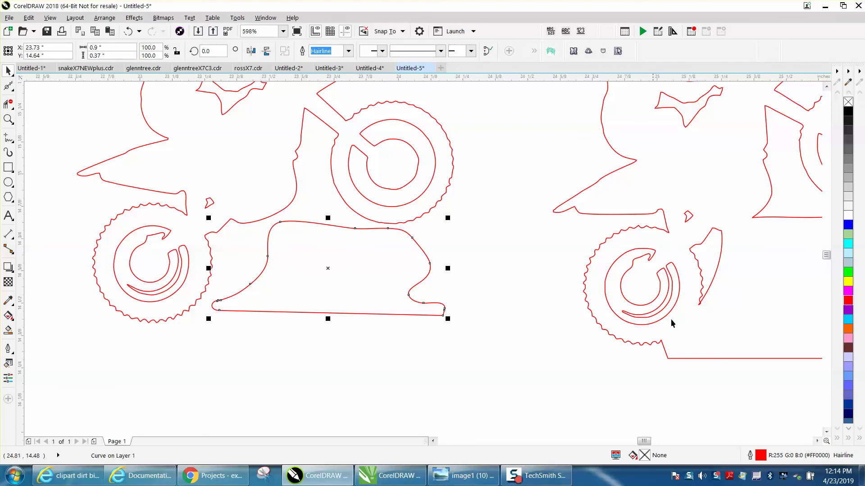
Move base nodes to meet the bike, flattening the bottom and curving the right corner.
{"action": "left_click", "coordinate": [14, 92]}
{"action": "left_click", "coordinate": [40, 86]}
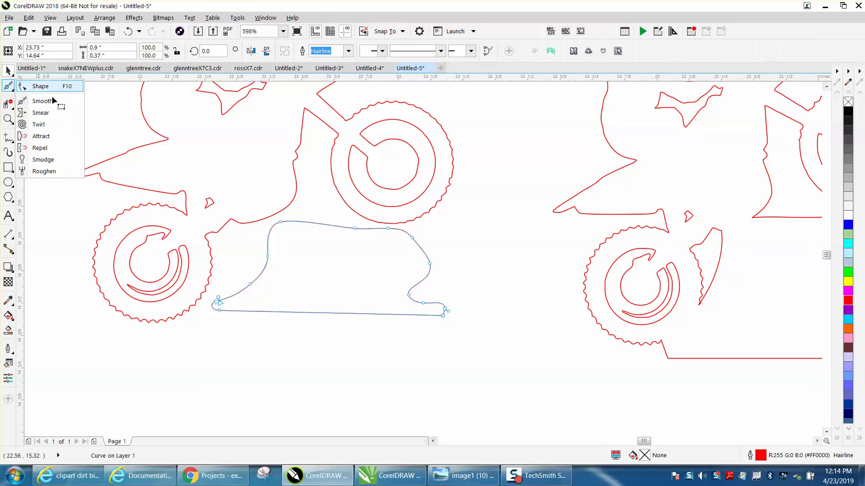
{"action": "left_click_drag", "start_coordinate": [301, 213], "coordinate": [254, 246]}
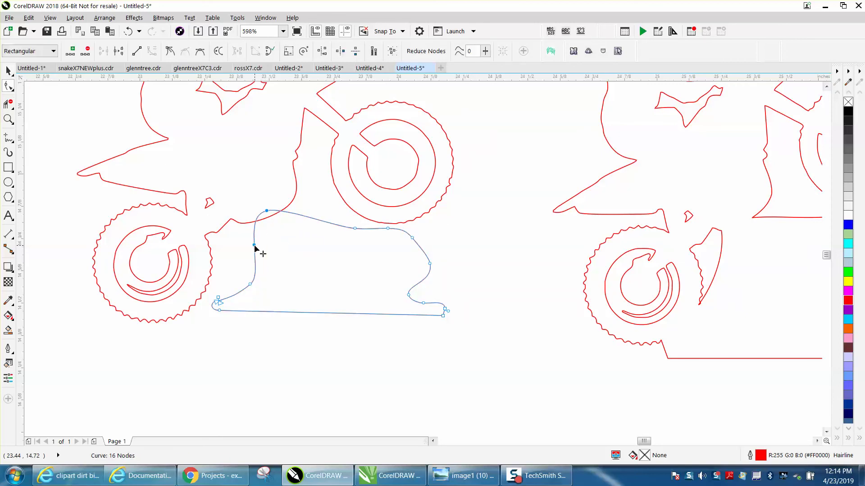
{"action": "left_click_drag", "start_coordinate": [352, 222], "coordinate": [412, 229]}
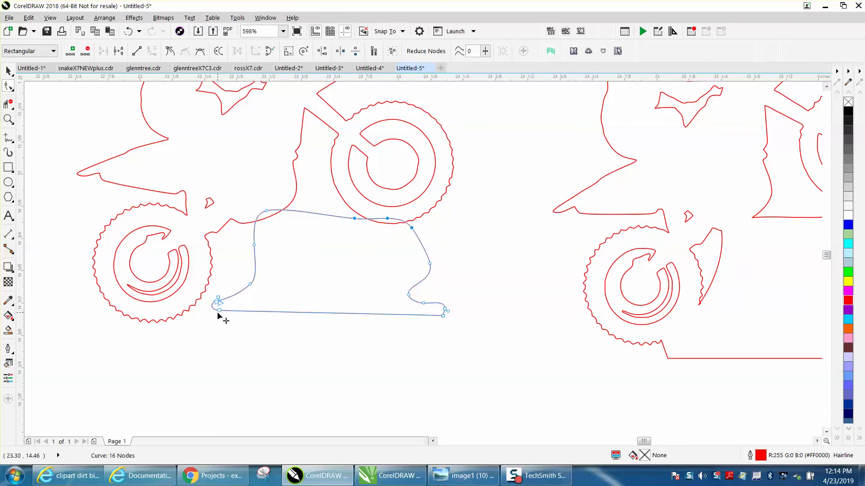
{"action": "left_click_drag", "start_coordinate": [219, 311], "coordinate": [217, 318]}
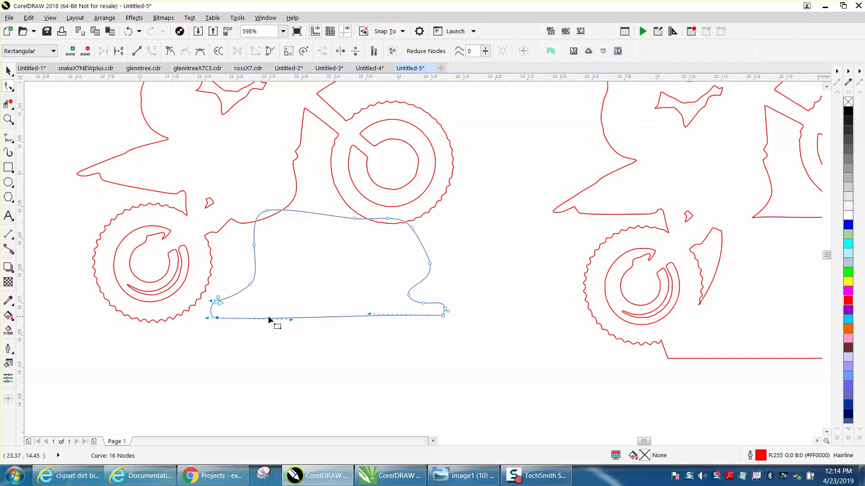
{"action": "right_click", "coordinate": [443, 317]}
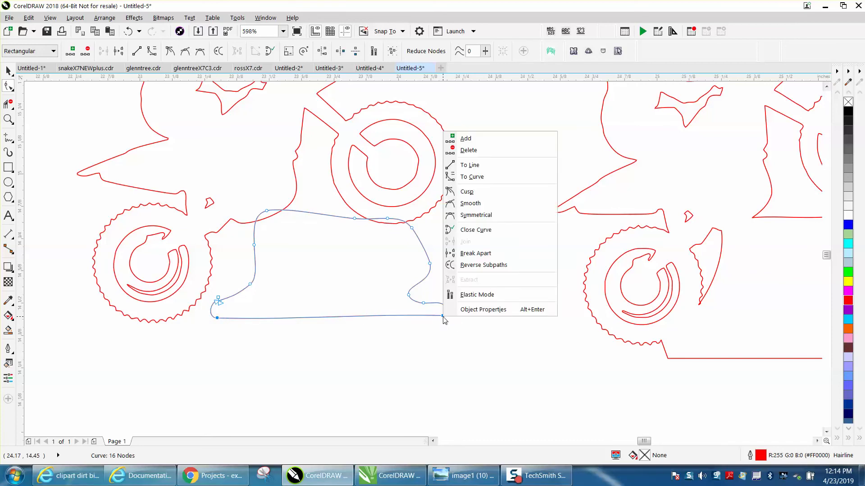
{"action": "left_click", "coordinate": [472, 177]}
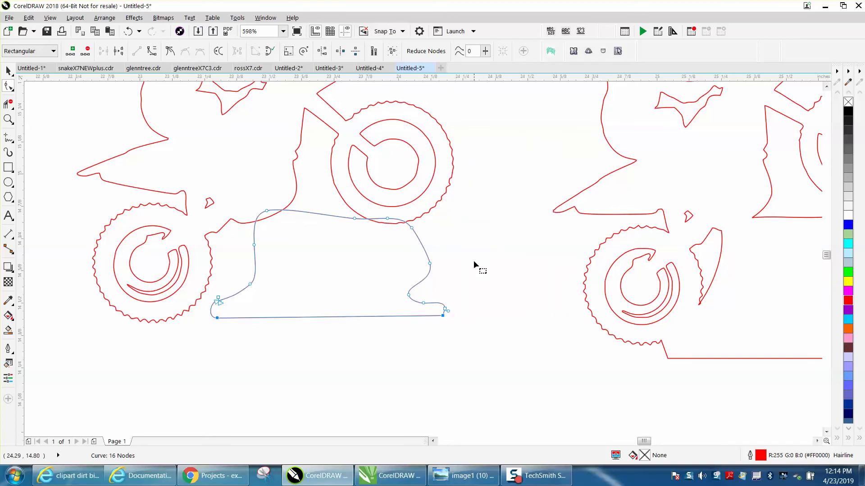
{"action": "left_click", "coordinate": [483, 379]}
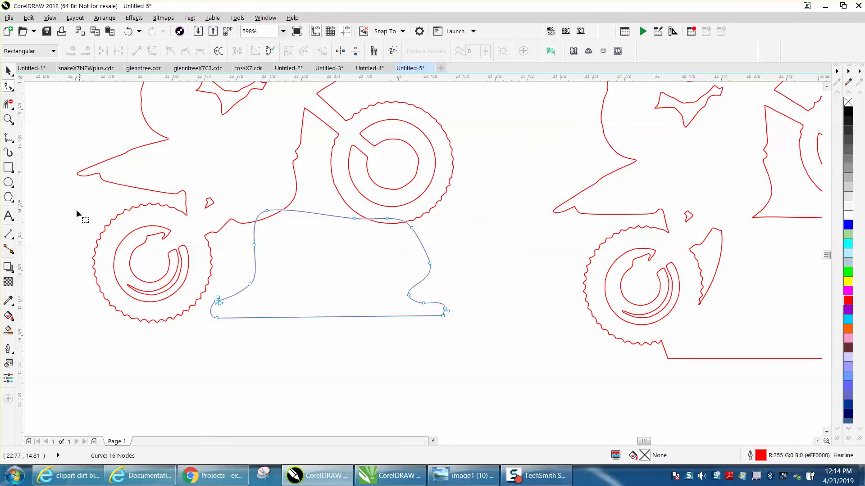
Smear the base's sharp top corner into an arc and remove a short curve segment.
{"action": "left_click", "coordinate": [8, 105]}
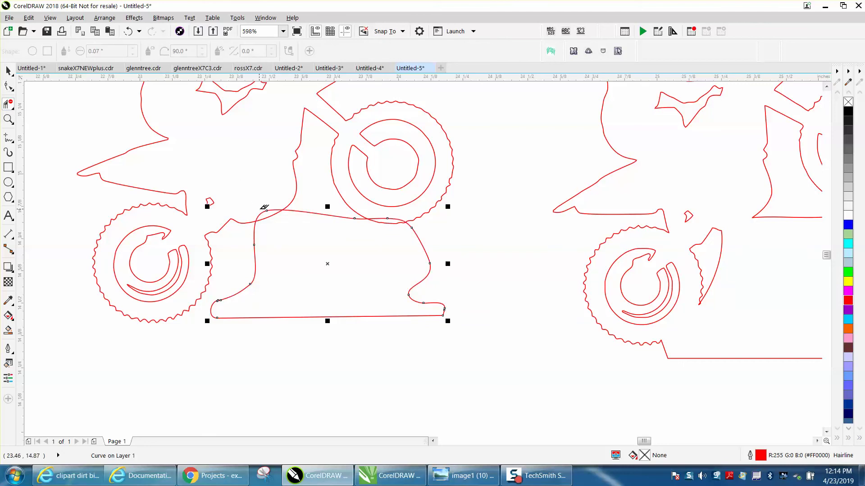
{"action": "left_click_drag", "start_coordinate": [266, 207], "coordinate": [272, 212]}
{"action": "left_click", "coordinate": [394, 218]}
{"action": "scroll", "coordinate": [363, 300], "scroll_direction": "down", "scroll_amount": 2}
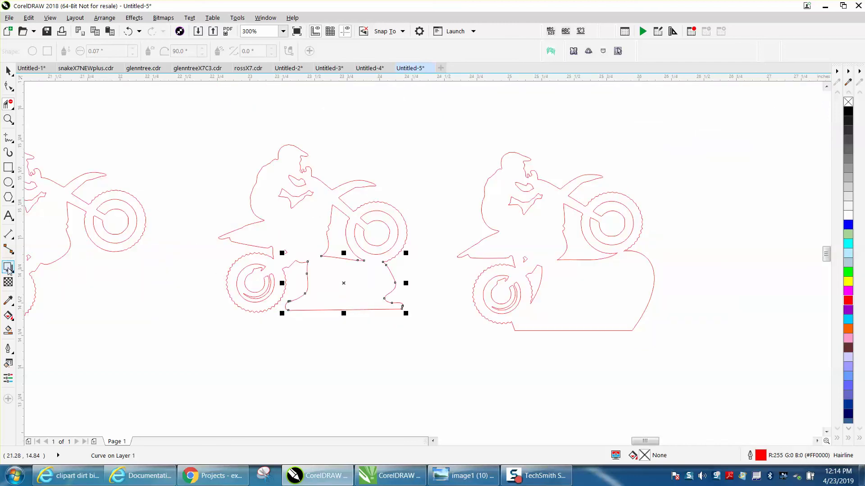
{"action": "left_click", "coordinate": [8, 170]}
Box the middle bike and Smart Fill the bike and base as one black shape.
{"action": "left_click_drag", "start_coordinate": [199, 135], "coordinate": [421, 336]}
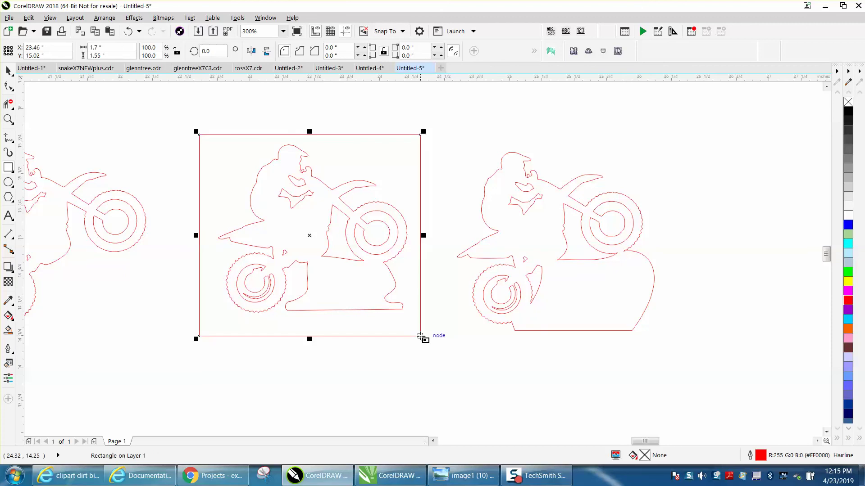
{"action": "left_click", "coordinate": [8, 330]}
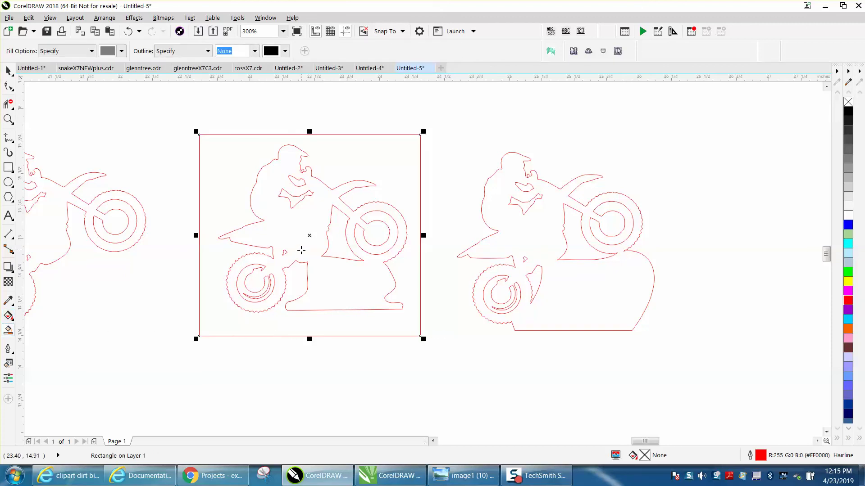
{"action": "left_click", "coordinate": [122, 51]}
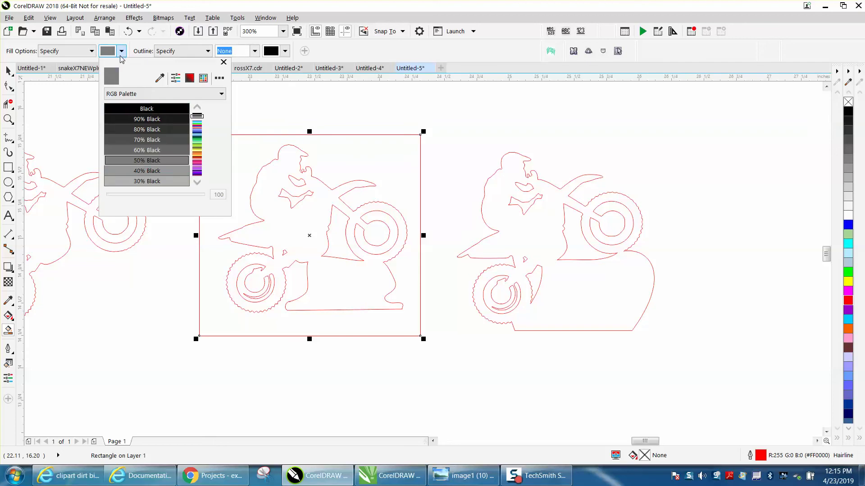
{"action": "left_click", "coordinate": [145, 109]}
{"action": "left_click", "coordinate": [300, 220]}
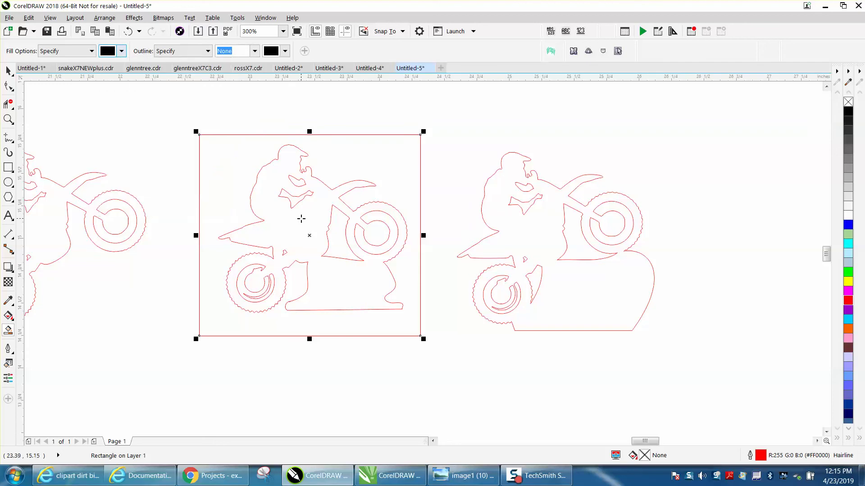
{"action": "left_click", "coordinate": [301, 222]}
Nudge the merged shape right, remove its fill and give it a red outline.
{"action": "scroll", "coordinate": [313, 269], "scroll_direction": "down", "scroll_amount": 2}
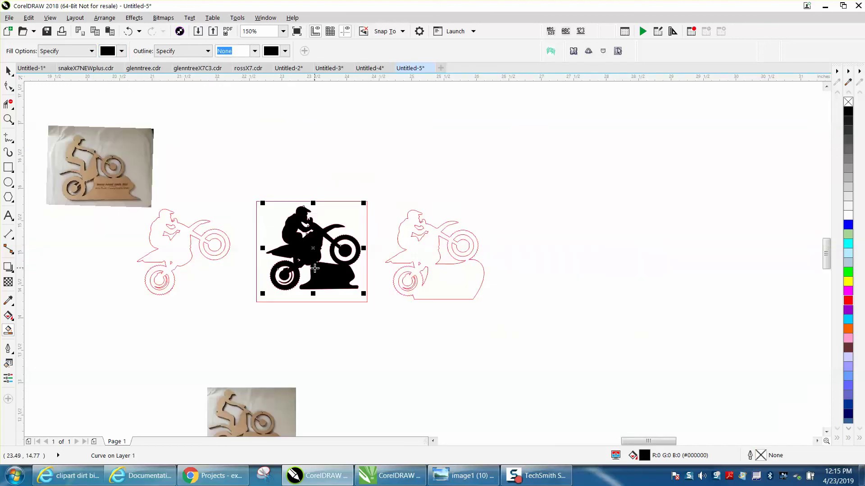
{"action": "key", "text": "Right"}
{"action": "key", "text": "Right"}
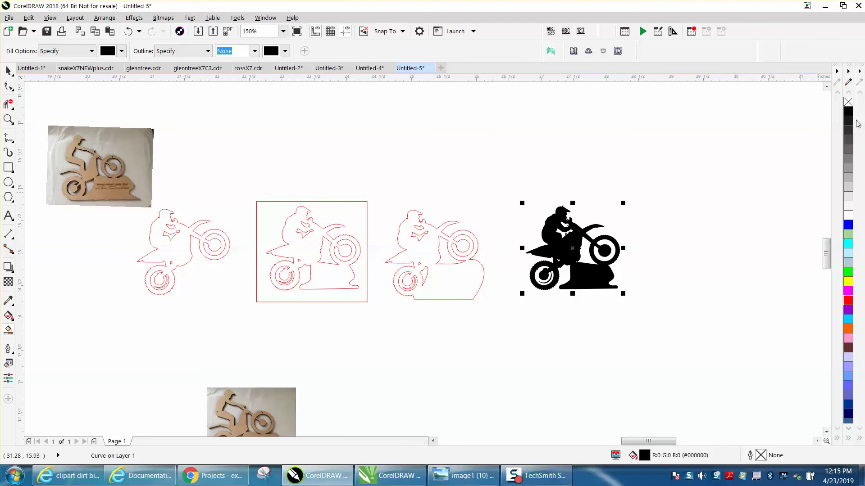
{"action": "left_click", "coordinate": [848, 102]}
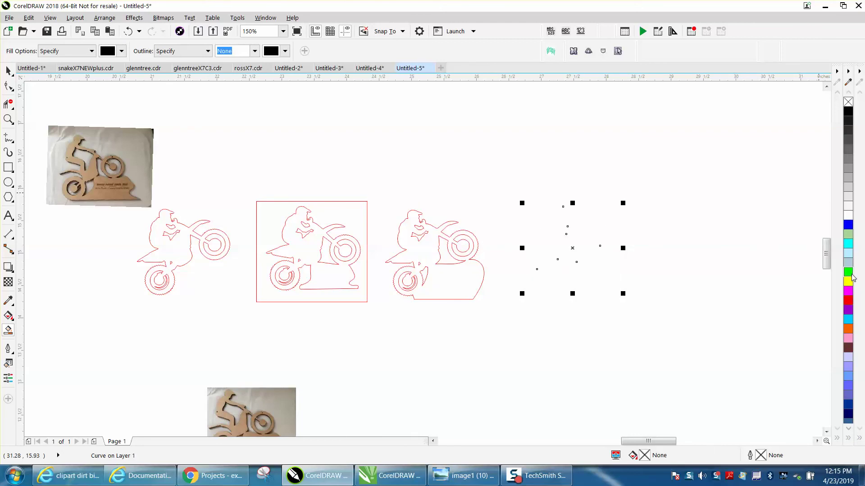
{"action": "right_click", "coordinate": [847, 301]}
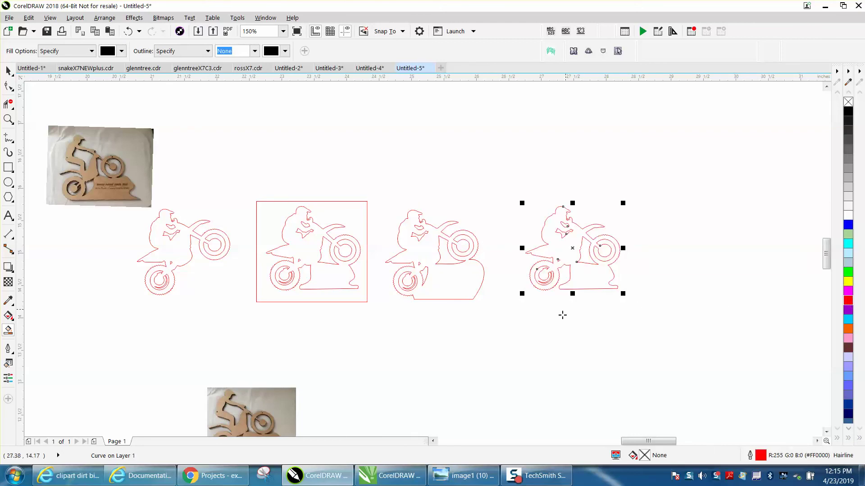
Zoom in on the right-hand bike's lower section around its front wheel.
{"action": "left_click", "coordinate": [8, 120]}
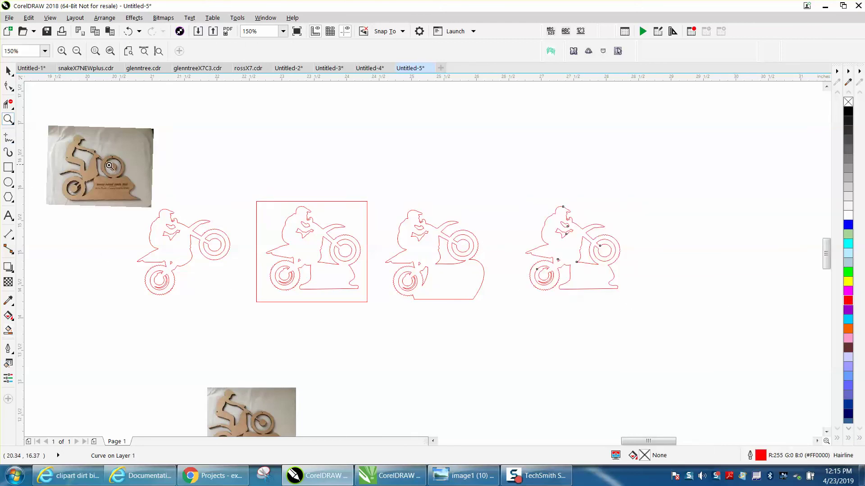
{"action": "left_click_drag", "start_coordinate": [85, 167], "coordinate": [188, 220]}
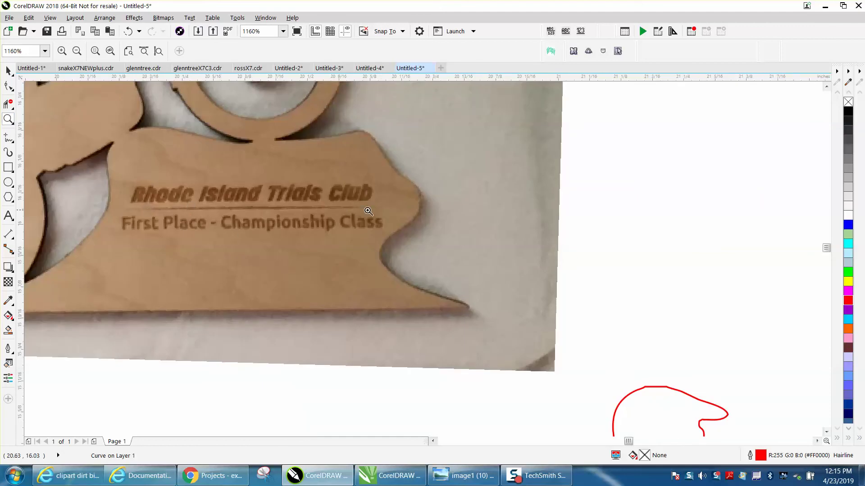
{"action": "scroll", "coordinate": [196, 206], "scroll_direction": "down", "scroll_amount": 6}
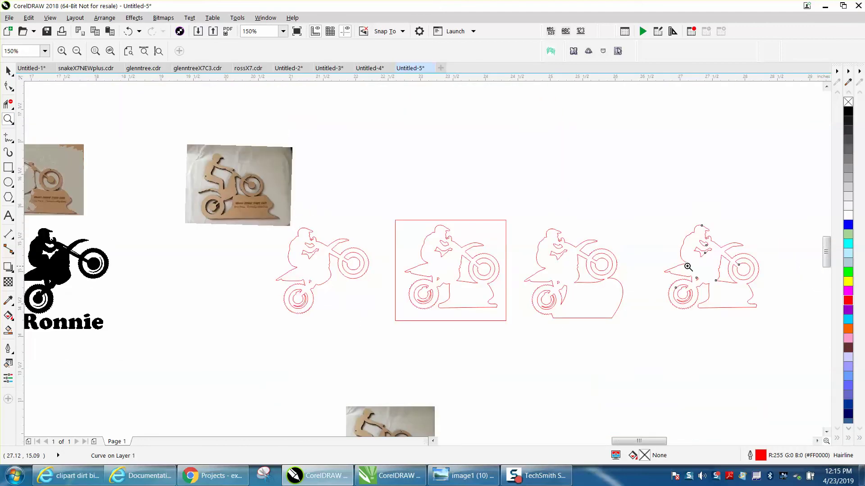
{"action": "left_click_drag", "start_coordinate": [687, 266], "coordinate": [782, 323]}
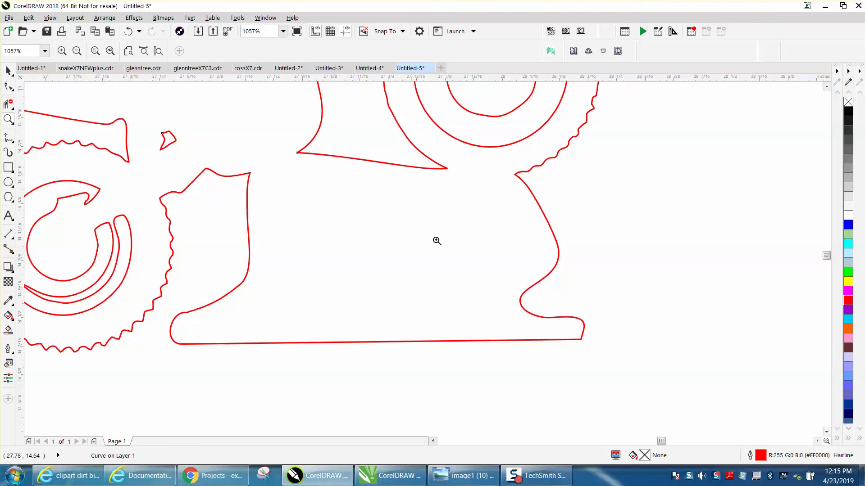
{"action": "scroll", "coordinate": [539, 195], "scroll_direction": "down", "scroll_amount": 2}
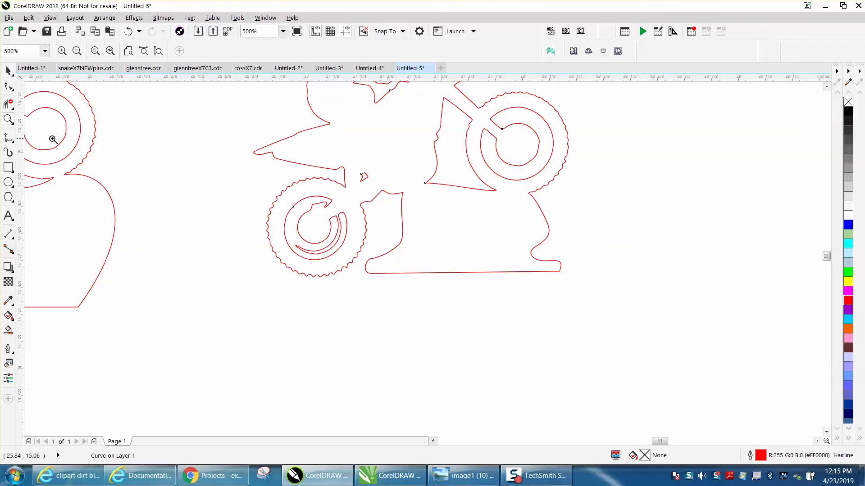
Delete nodes from the front wheel's inner hub curve, undoing the last deletion.
{"action": "left_click_drag", "start_coordinate": [632, 208], "coordinate": [633, 209]}
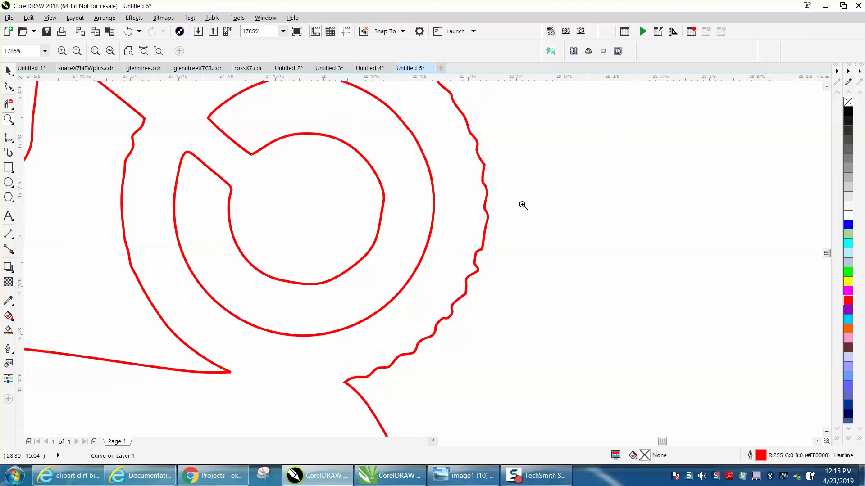
{"action": "left_click", "coordinate": [8, 86]}
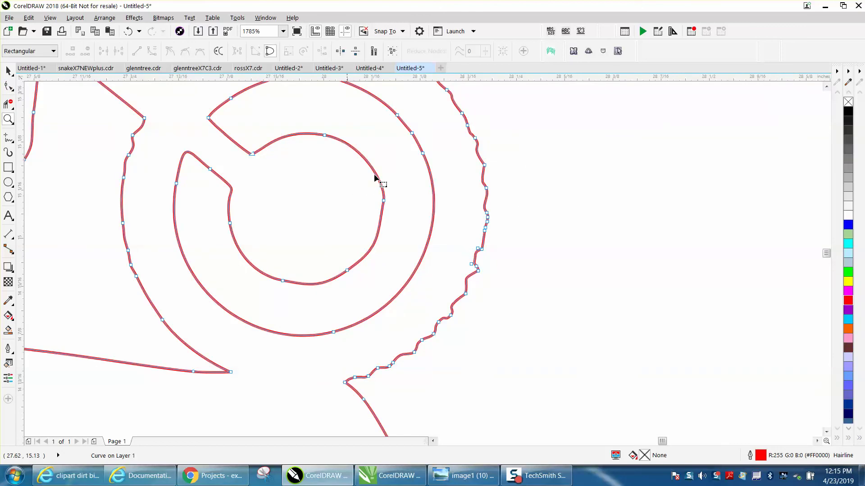
{"action": "left_click_drag", "start_coordinate": [397, 185], "coordinate": [357, 221]}
{"action": "key", "text": "Delete"}
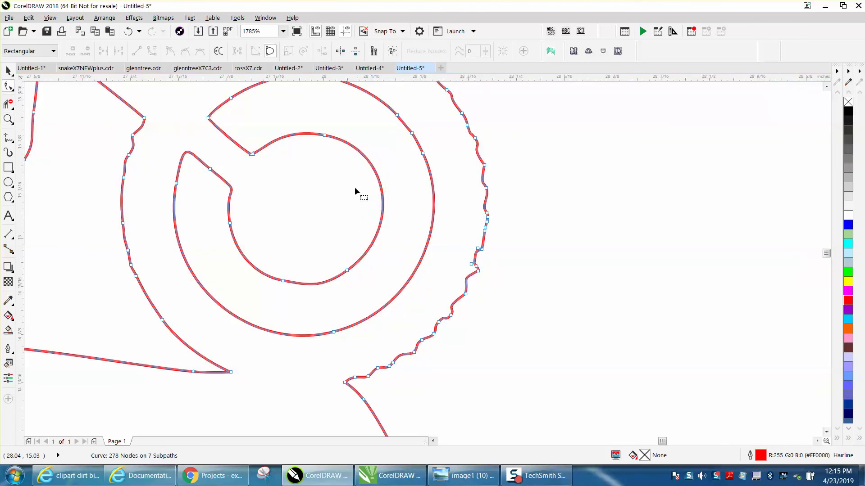
{"action": "left_click", "coordinate": [325, 136]}
{"action": "key", "text": "Delete"}
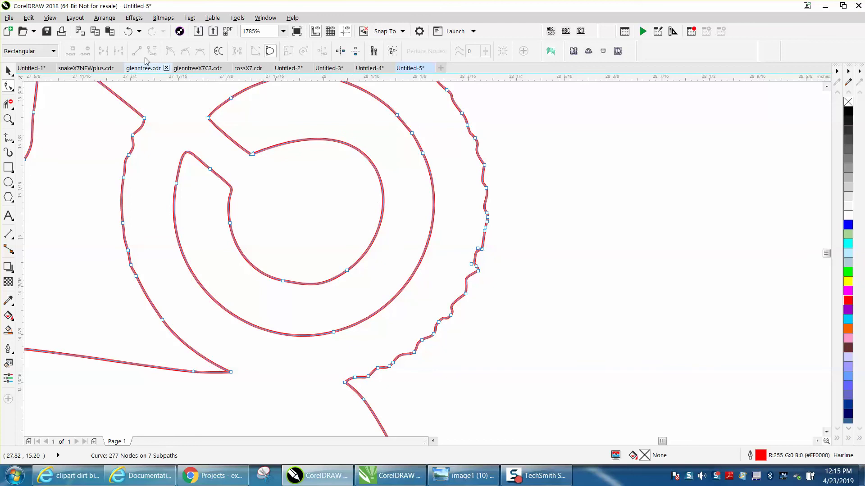
{"action": "left_click", "coordinate": [128, 31]}
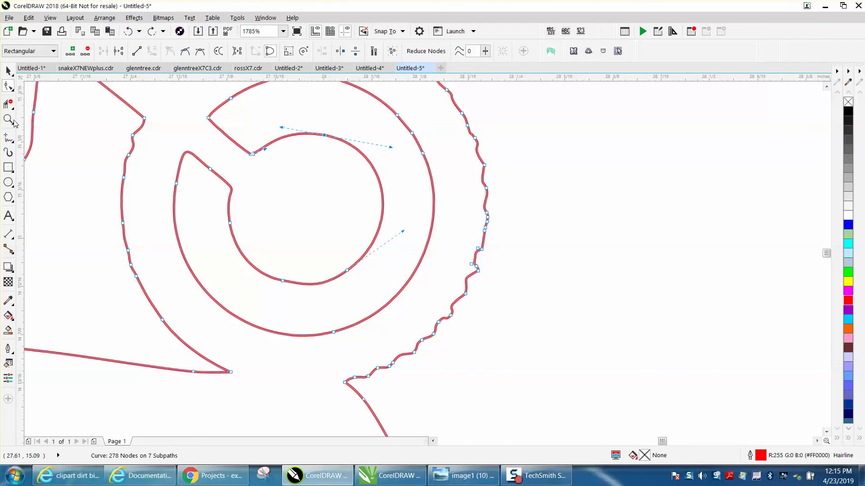
Close the ring's notch with a 2-Point Line and Virtual Segment Delete the inner hub circle.
{"action": "left_click", "coordinate": [14, 143]}
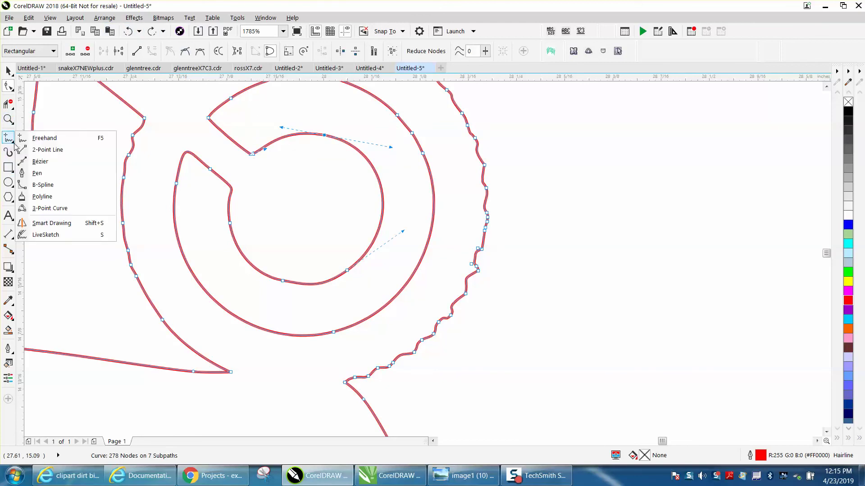
{"action": "left_click", "coordinate": [39, 149]}
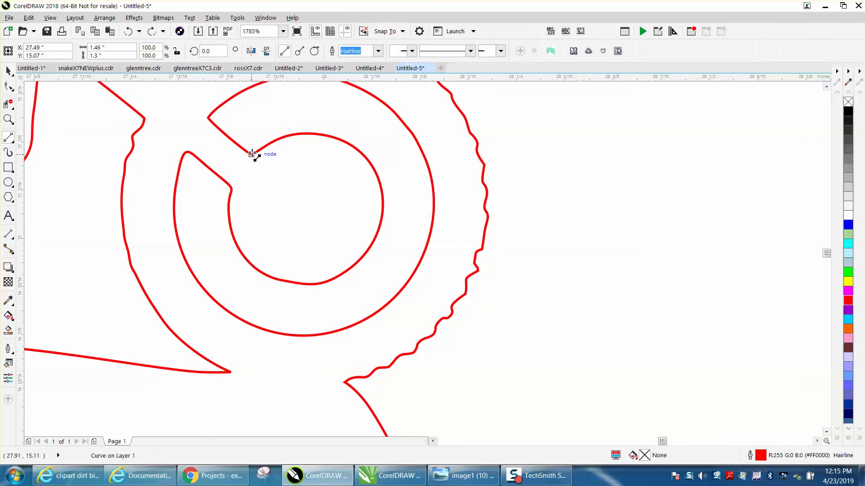
{"action": "left_click_drag", "start_coordinate": [252, 155], "coordinate": [232, 188]}
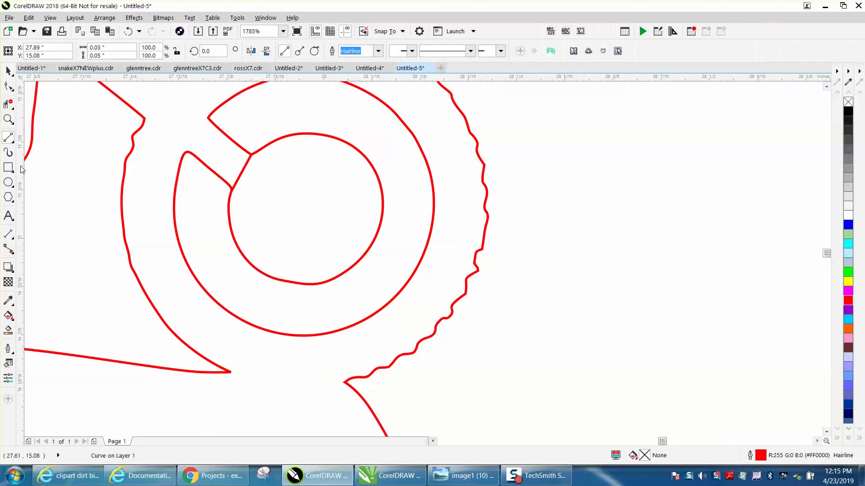
{"action": "left_click", "coordinate": [9, 105]}
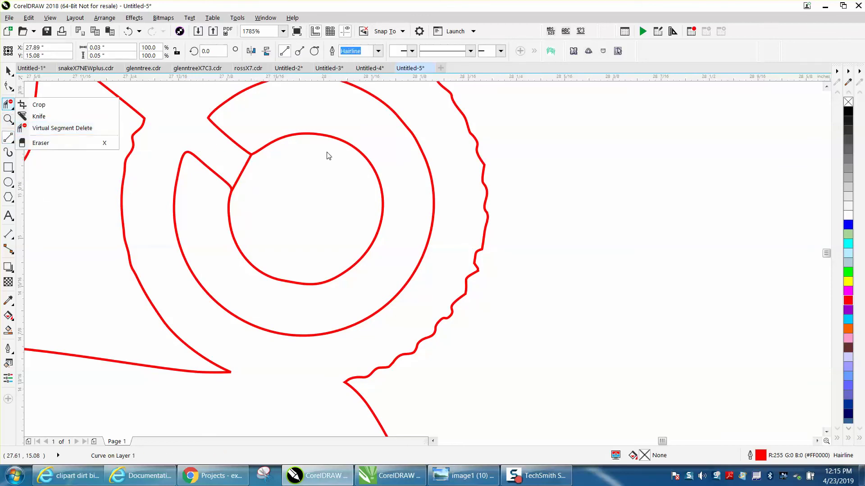
{"action": "left_click", "coordinate": [60, 129]}
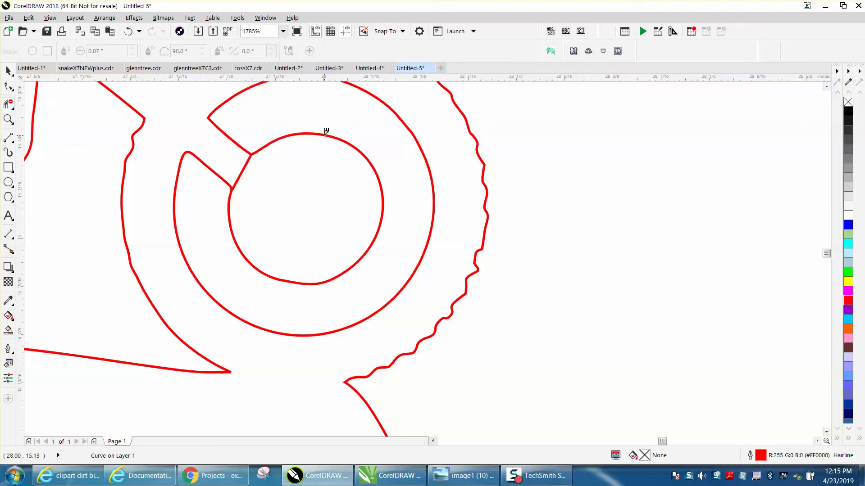
{"action": "left_click", "coordinate": [326, 132]}
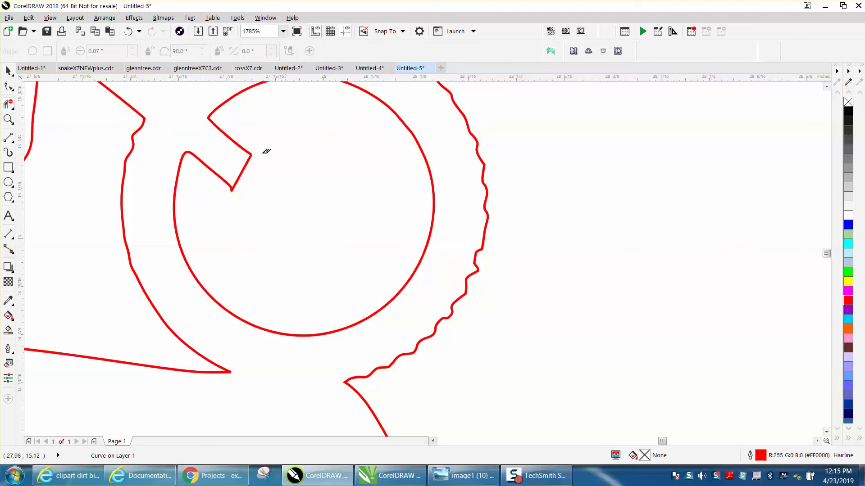
Draw a circle, centre it in the front wheel scaled to 107%, and delete its joining segment.
{"action": "left_click", "coordinate": [8, 182]}
{"action": "left_click_drag", "start_coordinate": [696, 178], "coordinate": [558, 272]}
{"action": "left_click_drag", "start_coordinate": [630, 245], "coordinate": [296, 207]}
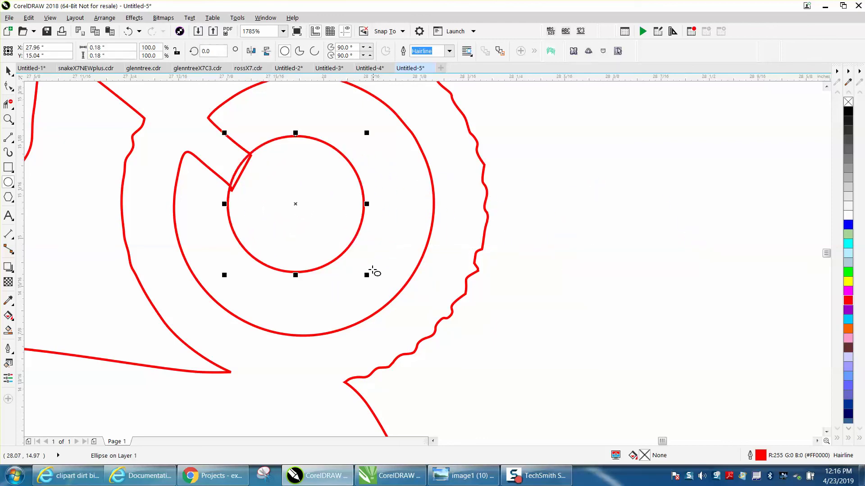
{"action": "left_click_drag", "start_coordinate": [367, 275], "coordinate": [394, 285]}
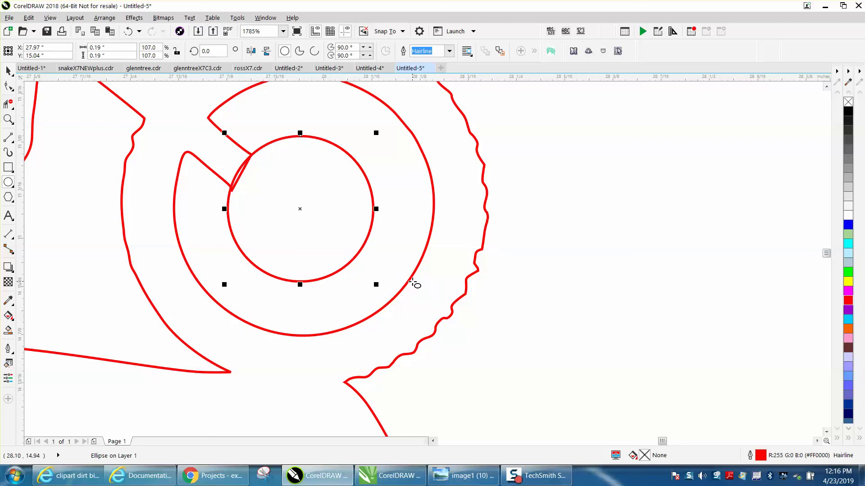
{"action": "left_click", "coordinate": [8, 104]}
{"action": "left_click_drag", "start_coordinate": [257, 175], "coordinate": [259, 177]}
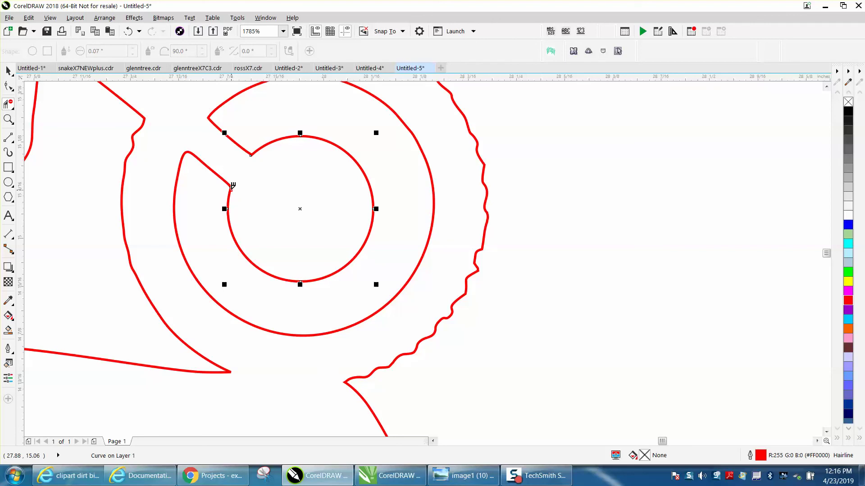
{"action": "scroll", "coordinate": [375, 214], "scroll_direction": "down", "scroll_amount": 2}
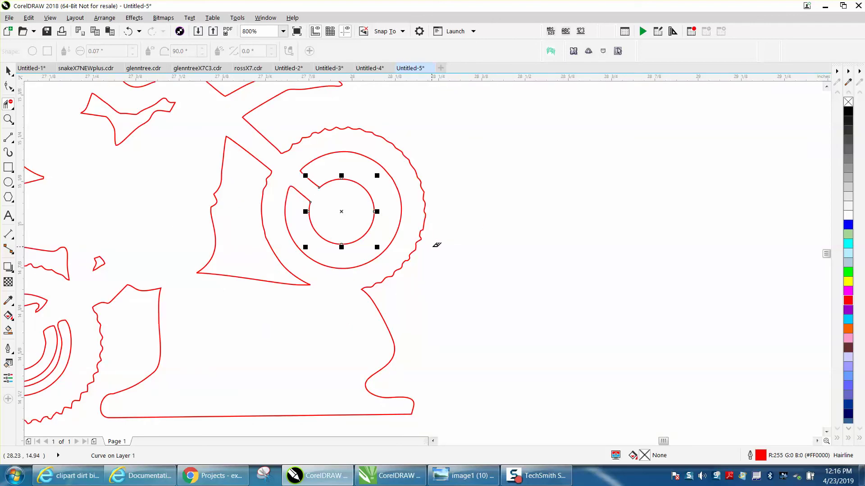
{"action": "scroll", "coordinate": [410, 285], "scroll_direction": "down", "scroll_amount": 2}
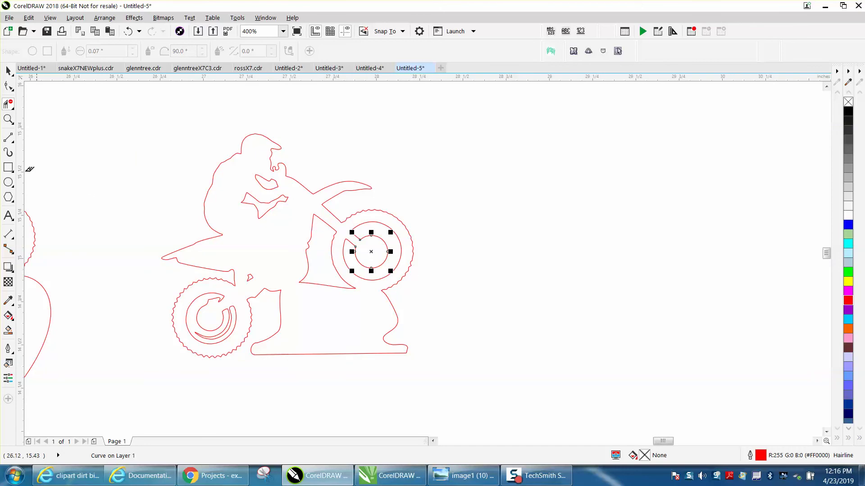
Brush the Smooth tool along the front fender curve of the rightmost bike.
{"action": "left_click", "coordinate": [8, 119]}
{"action": "left_click_drag", "start_coordinate": [249, 144], "coordinate": [518, 257]}
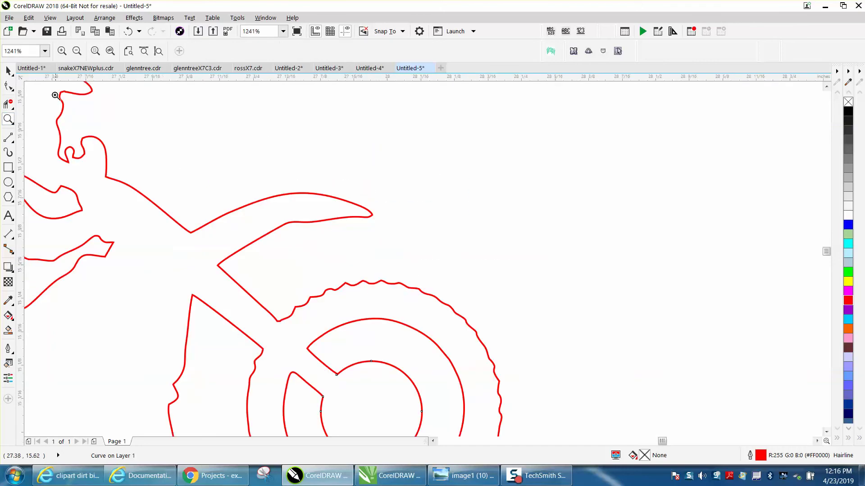
{"action": "left_click", "coordinate": [8, 85]}
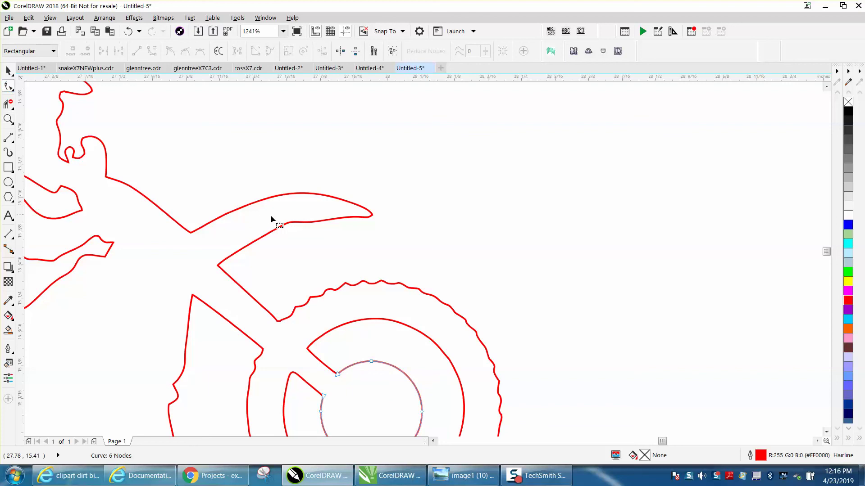
{"action": "left_click", "coordinate": [13, 89]}
{"action": "left_click", "coordinate": [40, 101]}
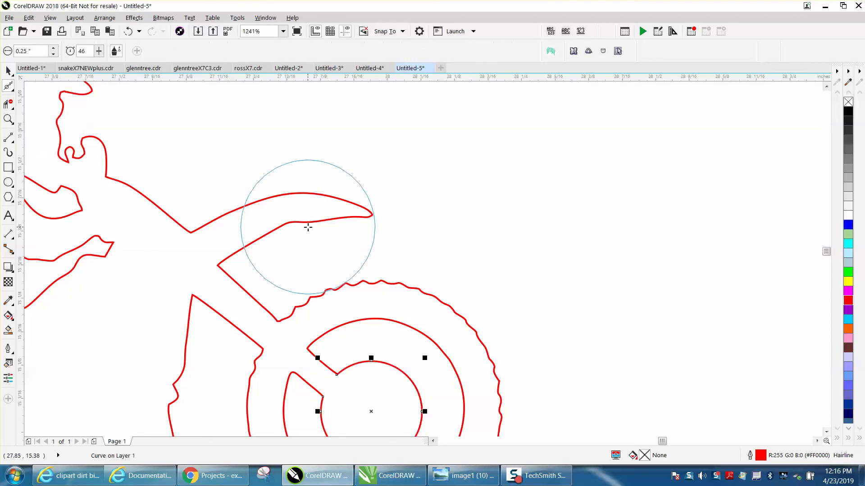
{"action": "mouse_move", "coordinate": [307, 228]}
{"action": "left_mouse_down"}
{"action": "mouse_move", "coordinate": [267, 225]}
{"action": "mouse_move", "coordinate": [347, 223]}
{"action": "mouse_move", "coordinate": [359, 205]}
{"action": "mouse_move", "coordinate": [298, 190]}
{"action": "mouse_move", "coordinate": [233, 206]}
{"action": "left_mouse_up"}
{"action": "scroll", "coordinate": [233, 206], "scroll_direction": "down", "scroll_amount": 4}
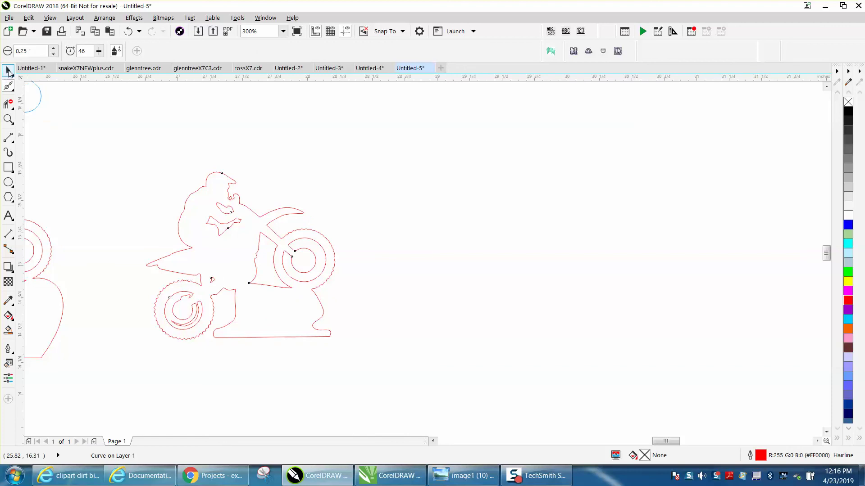
{"action": "left_click", "coordinate": [8, 71]}
Smart Fill the bike outline, shift the copy right, and set no fill with a red outline.
{"action": "left_click", "coordinate": [8, 330]}
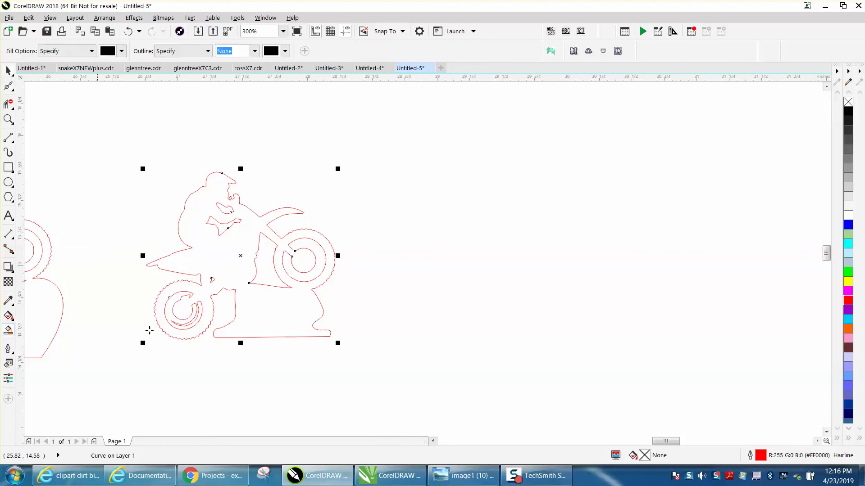
{"action": "left_click", "coordinate": [261, 323]}
{"action": "key", "text": "shift+Right"}
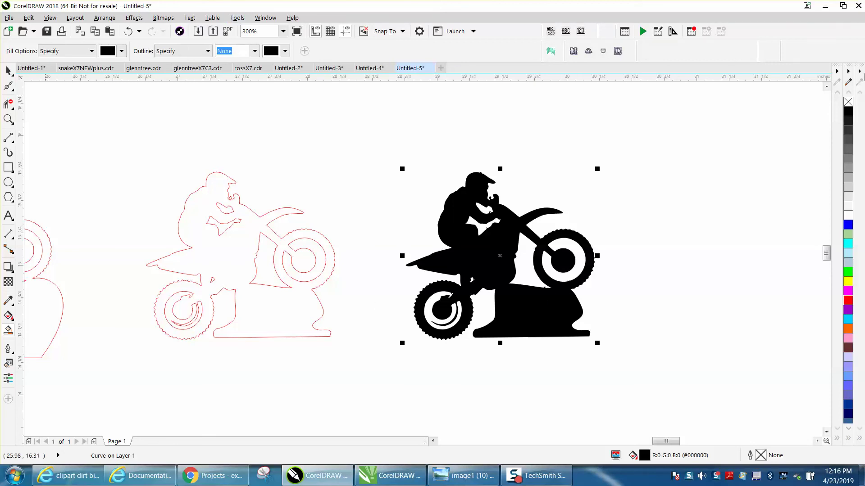
{"action": "left_click", "coordinate": [847, 102]}
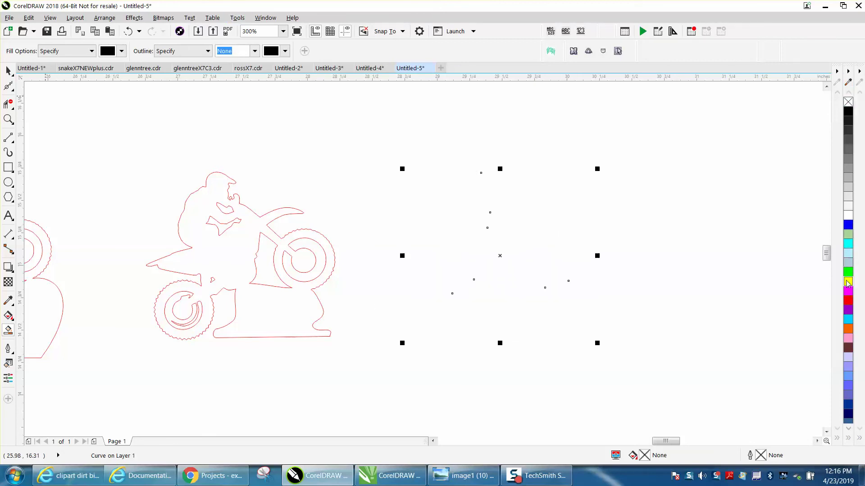
{"action": "right_click", "coordinate": [848, 299]}
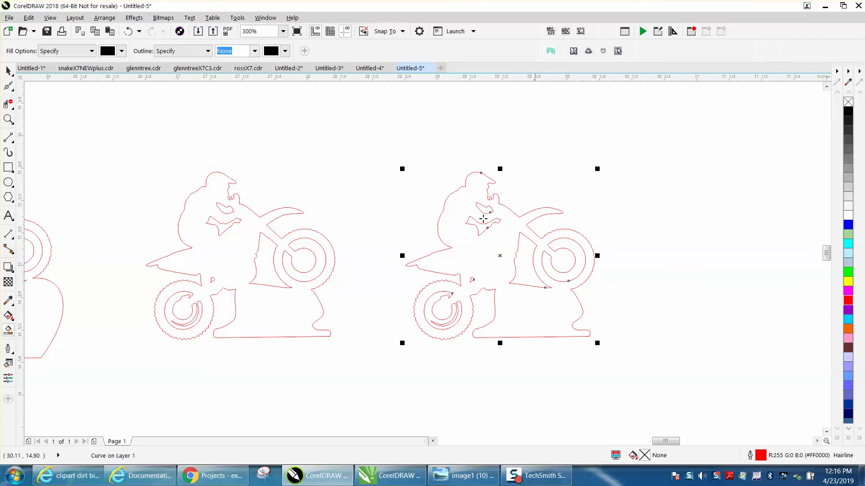
{"action": "left_click", "coordinate": [9, 119]}
{"action": "left_click_drag", "start_coordinate": [479, 184], "coordinate": [692, 340]}
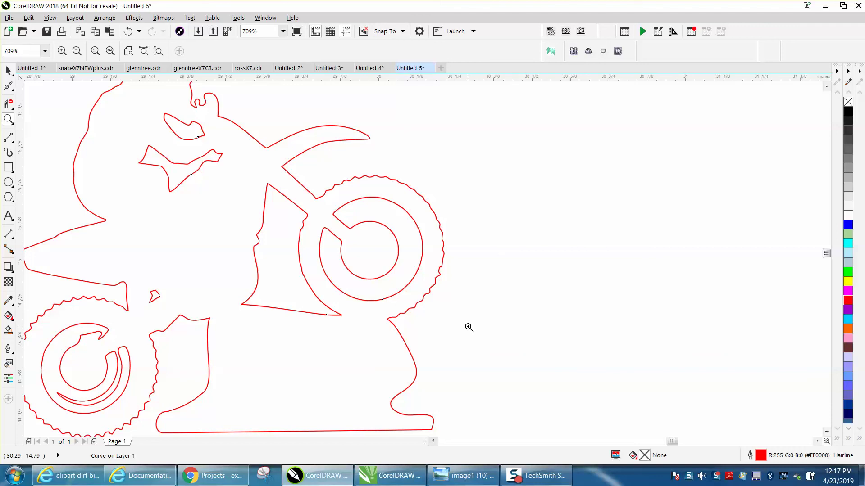
{"action": "scroll", "coordinate": [455, 261], "scroll_direction": "down", "scroll_amount": 2}
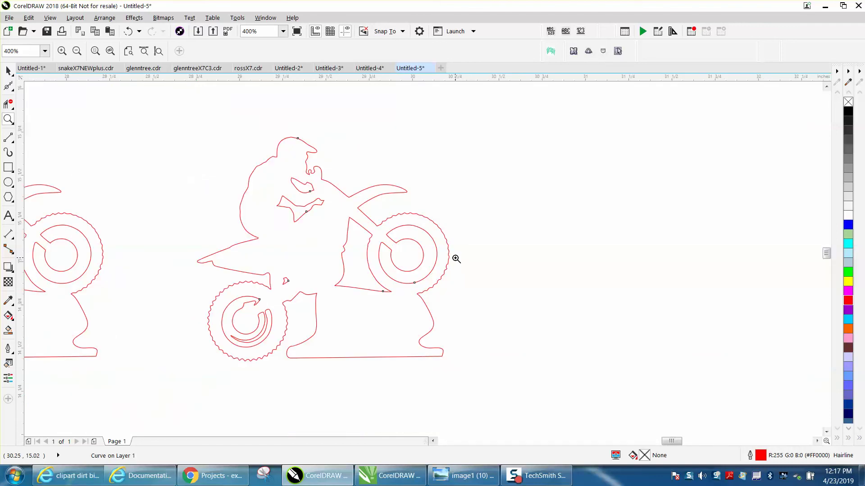